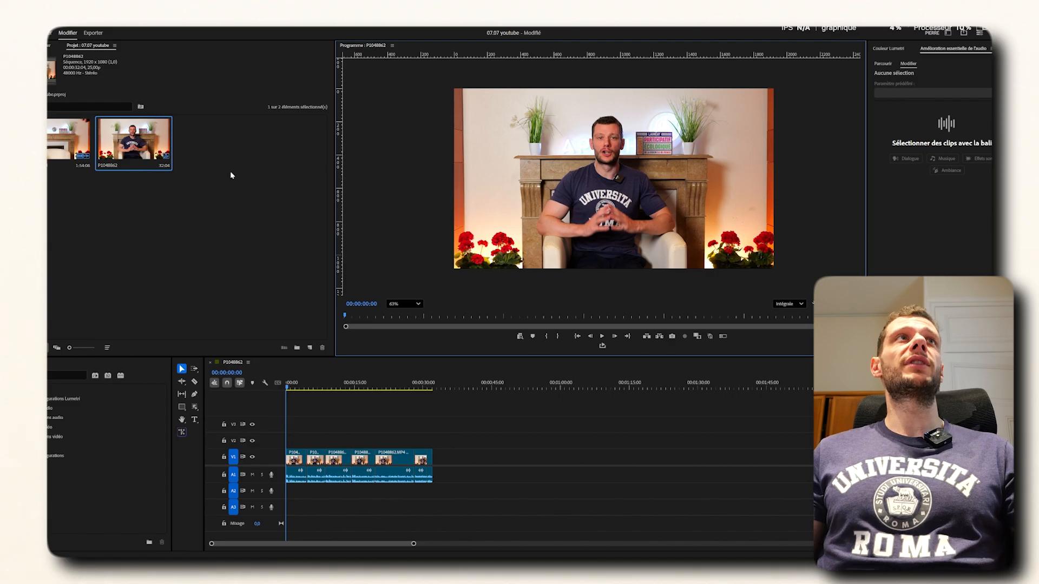
Open the text-based transcript view for sequence P1048862 and generate a static transcription with the default preferences
click(199, 25)
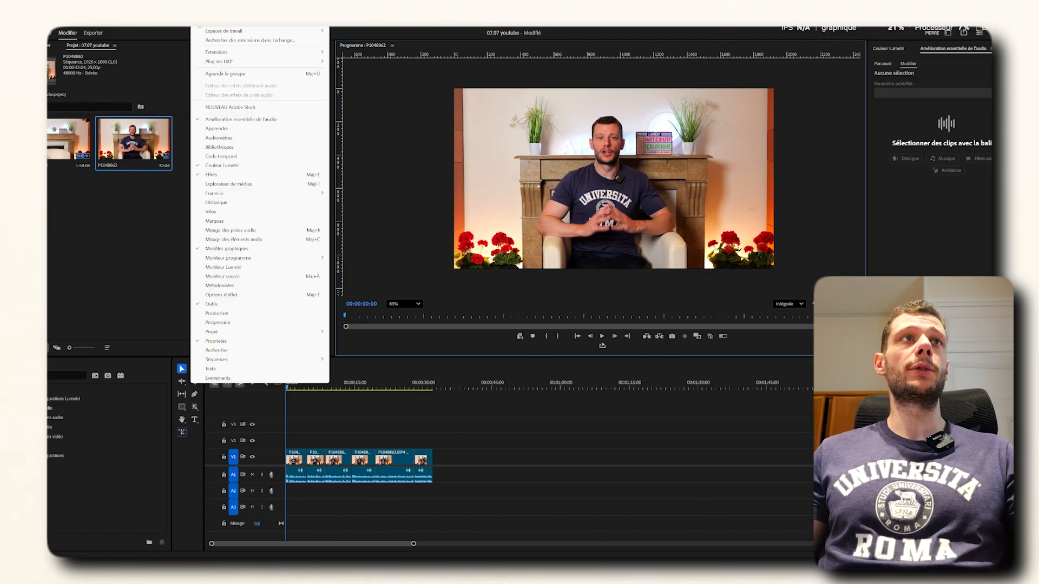
click(221, 369)
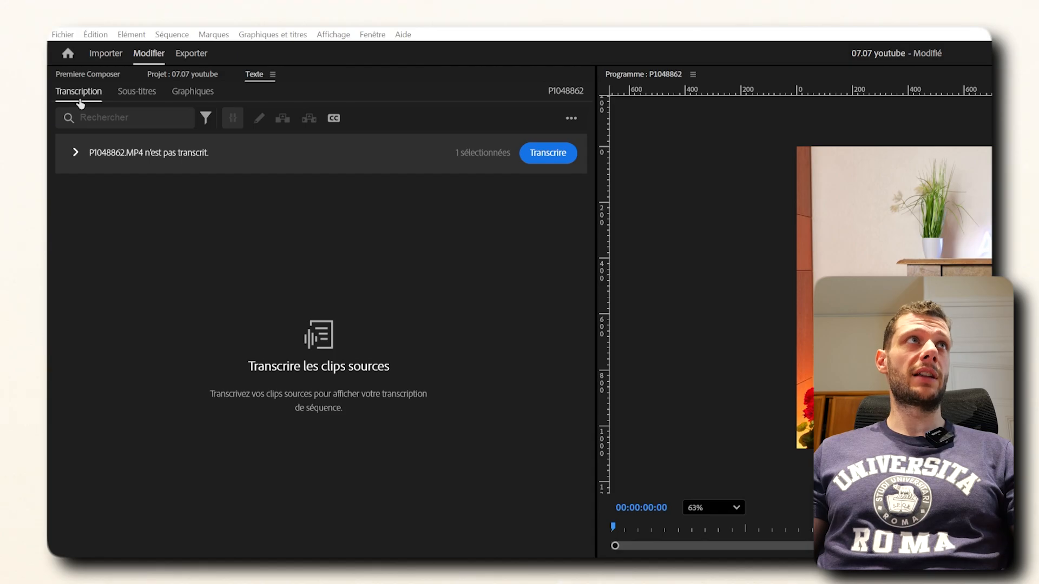
click(570, 120)
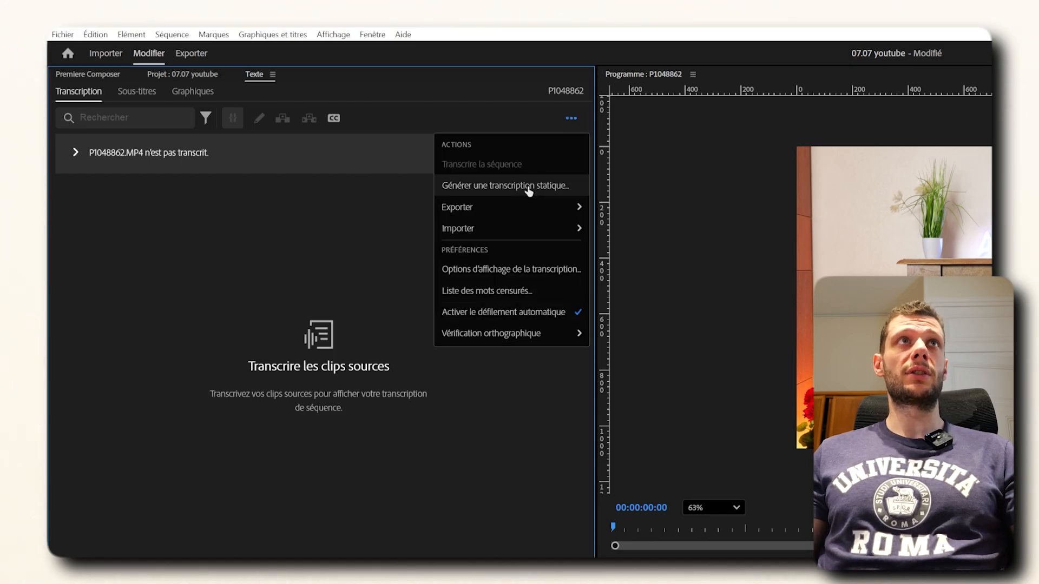
click(529, 187)
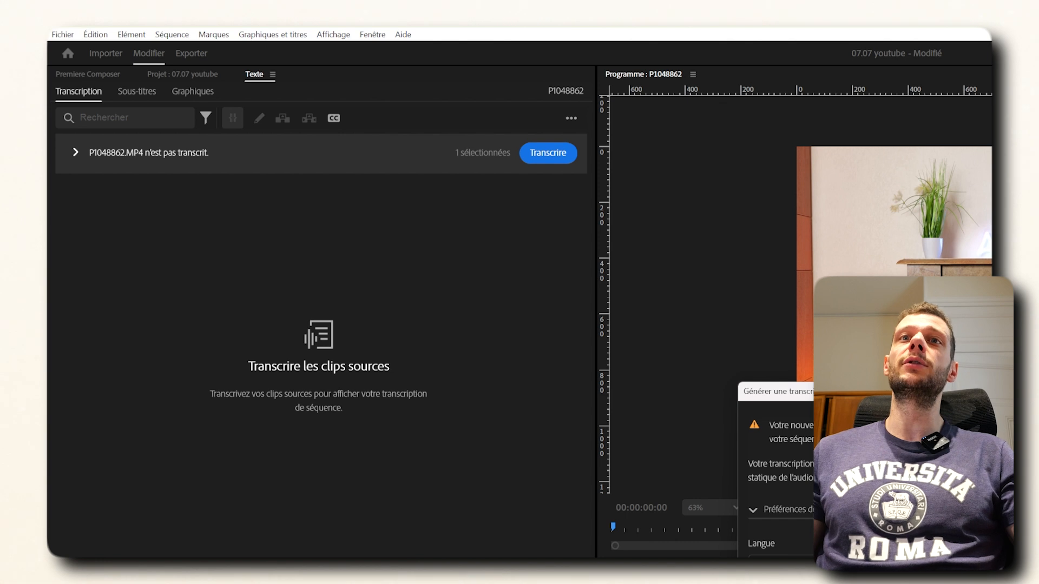
key(Return)
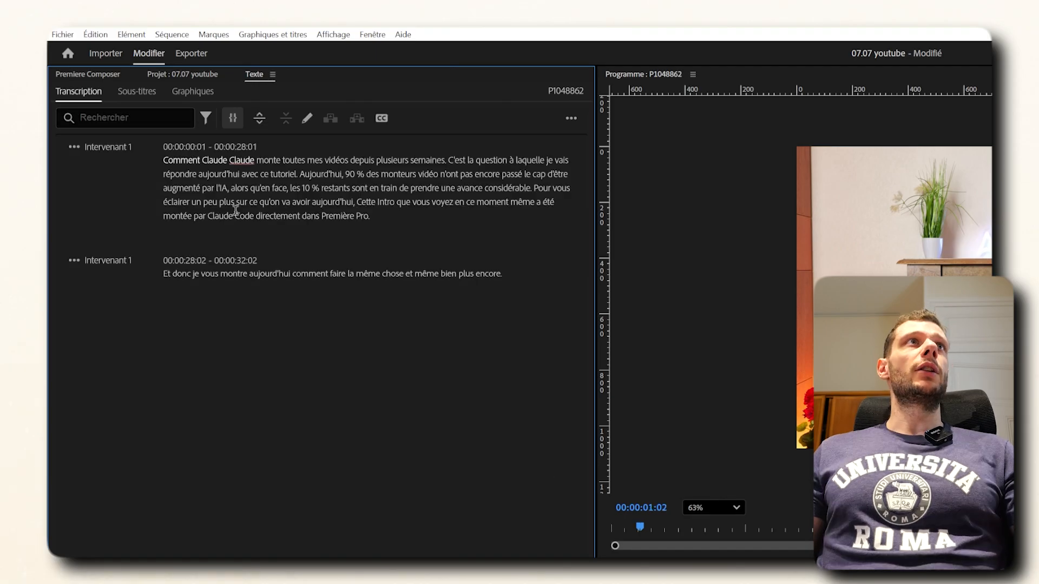
Correct the duplicated second "Claude" in the transcript's opening sentence to "Code"
double_click(242, 160)
text(Code)
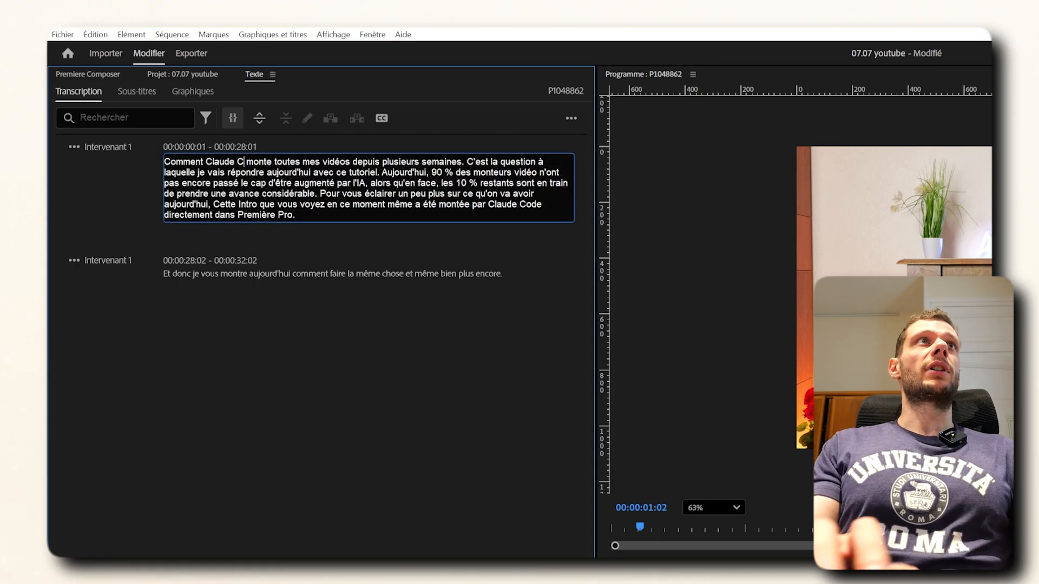
click(426, 320)
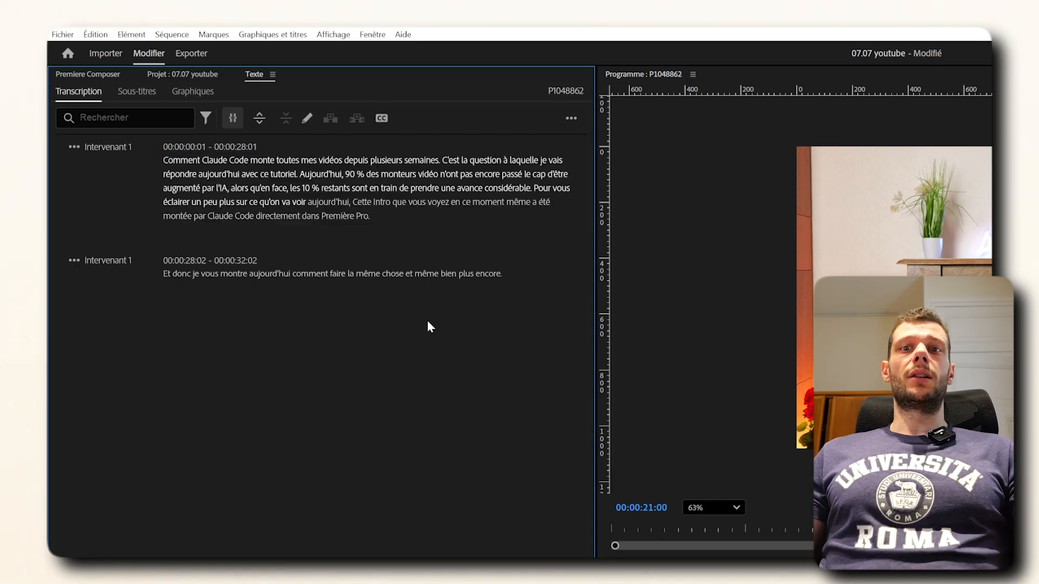
Export the transcription as a JSON file named Transcription into the Transcription folder inside 07.07
click(571, 119)
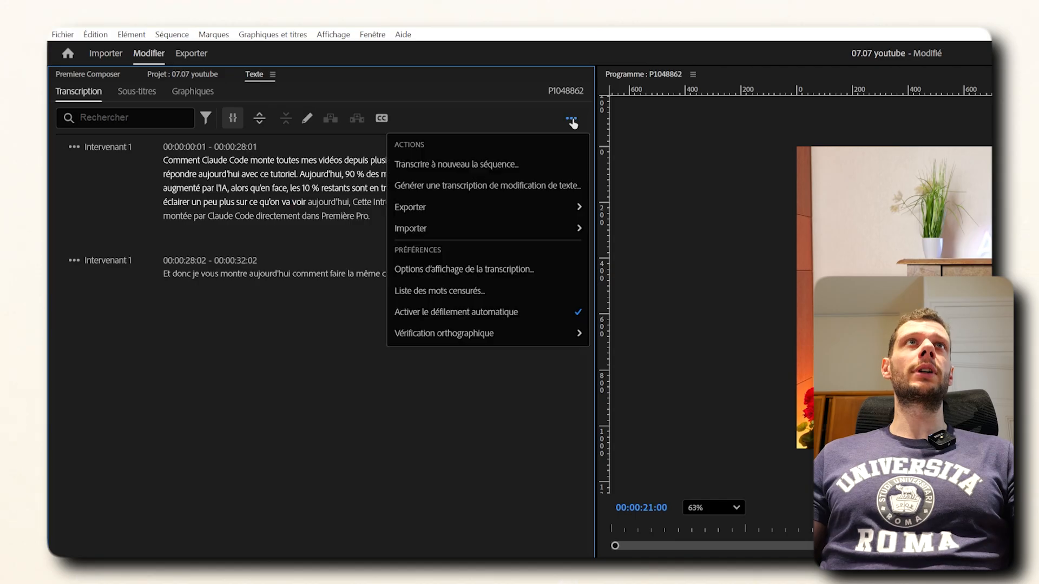
mouse_move(436, 208)
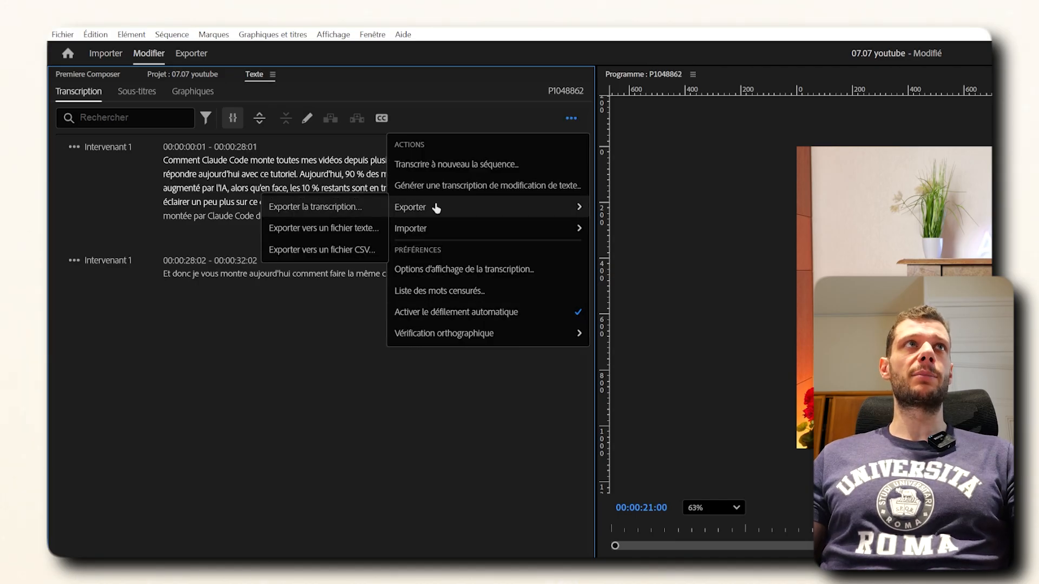
click(348, 207)
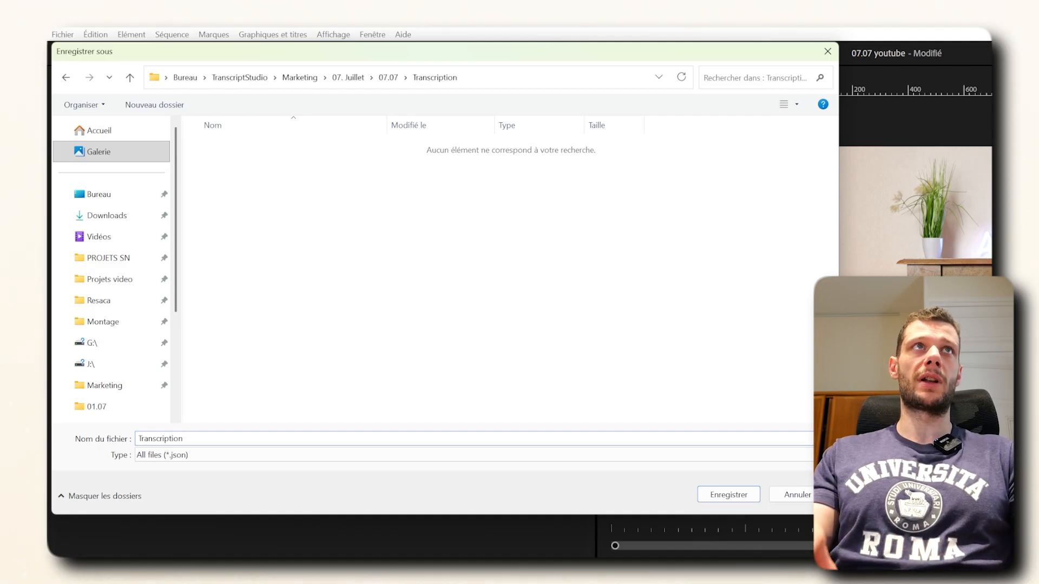
key(Return)
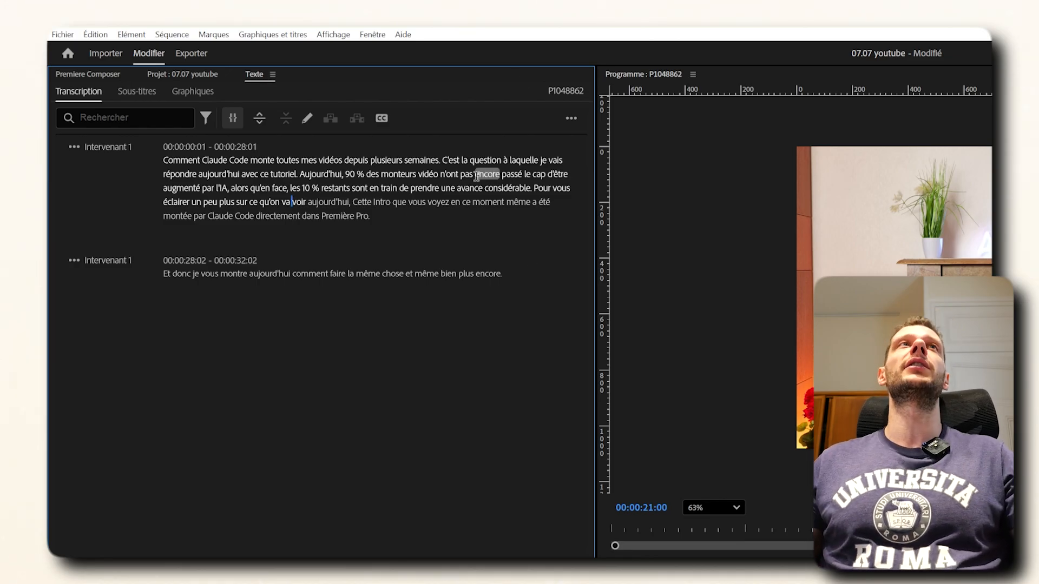
Open the Transcript Studio extension
click(372, 35)
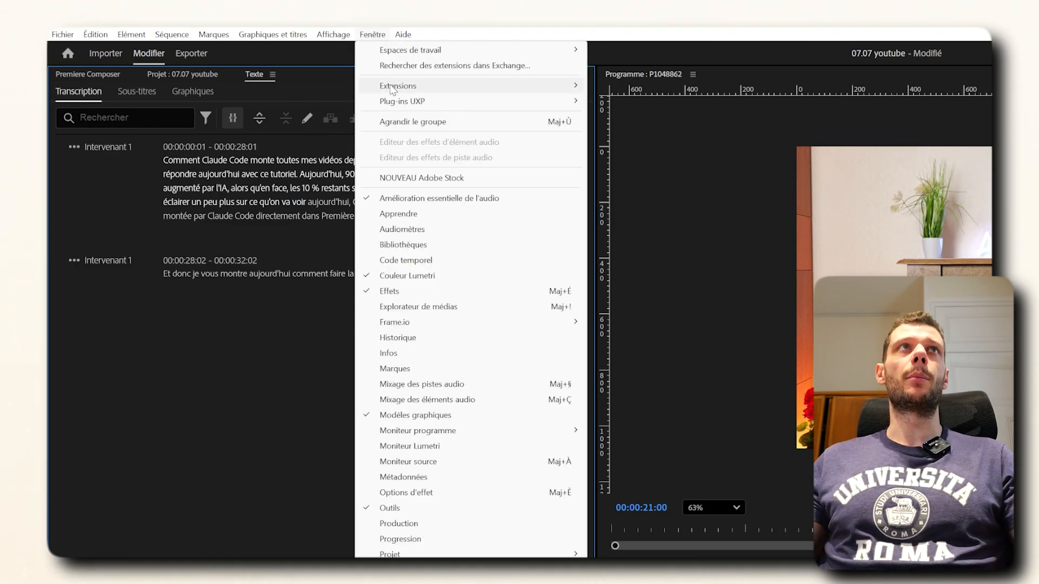
mouse_move(403, 86)
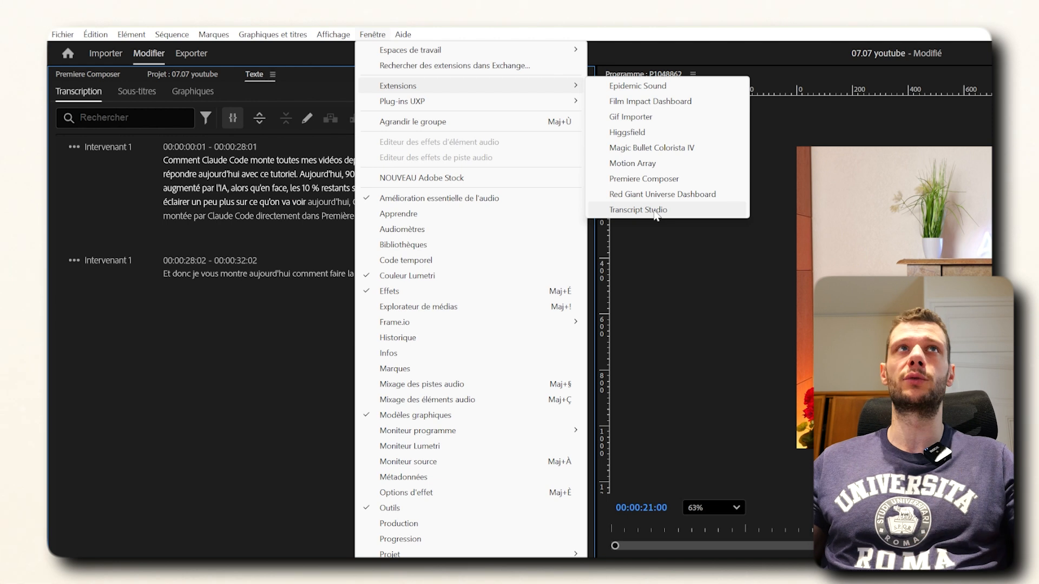
click(320, 48)
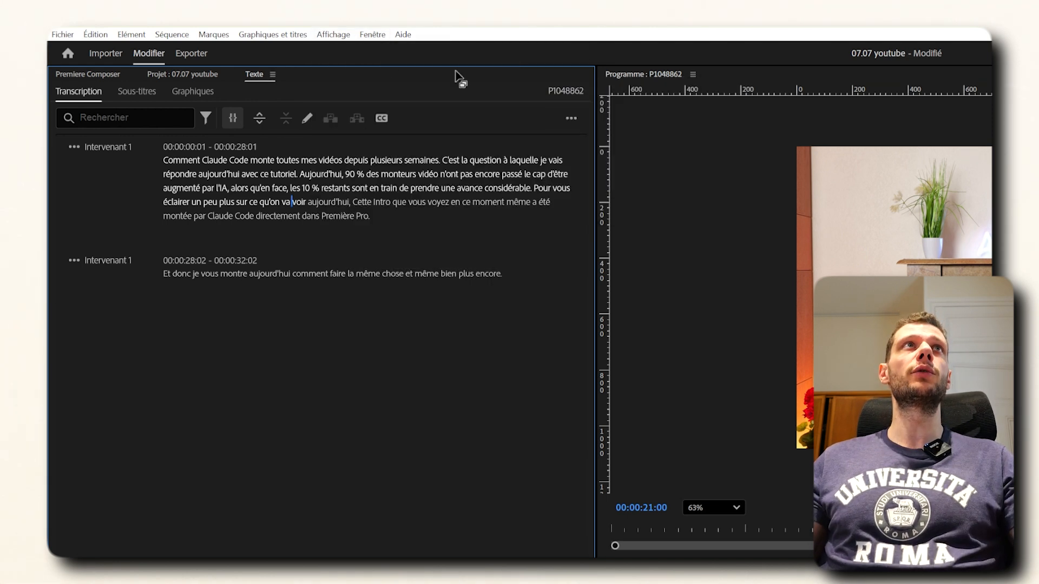
click(375, 36)
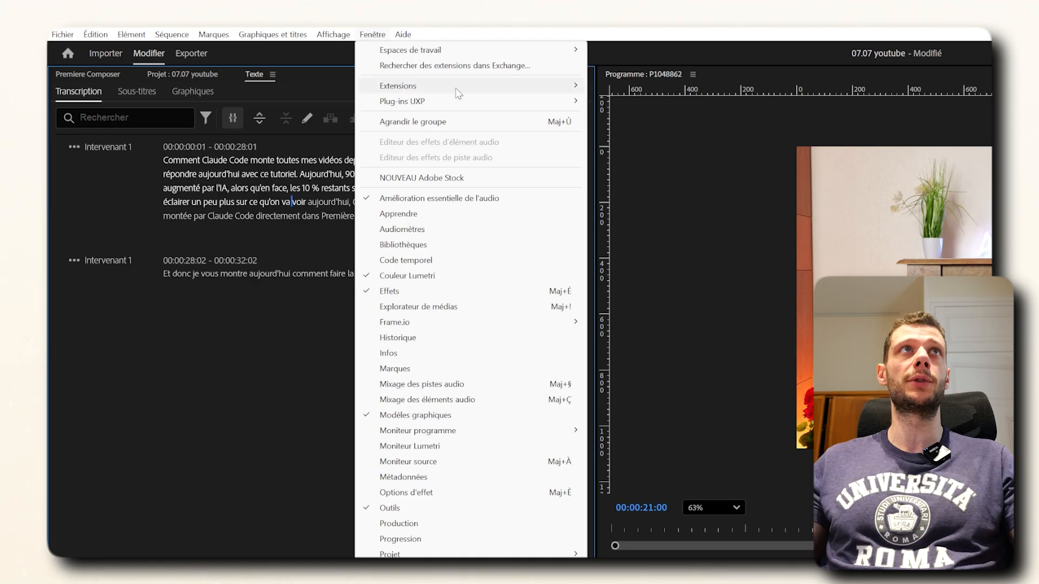
mouse_move(455, 89)
click(650, 210)
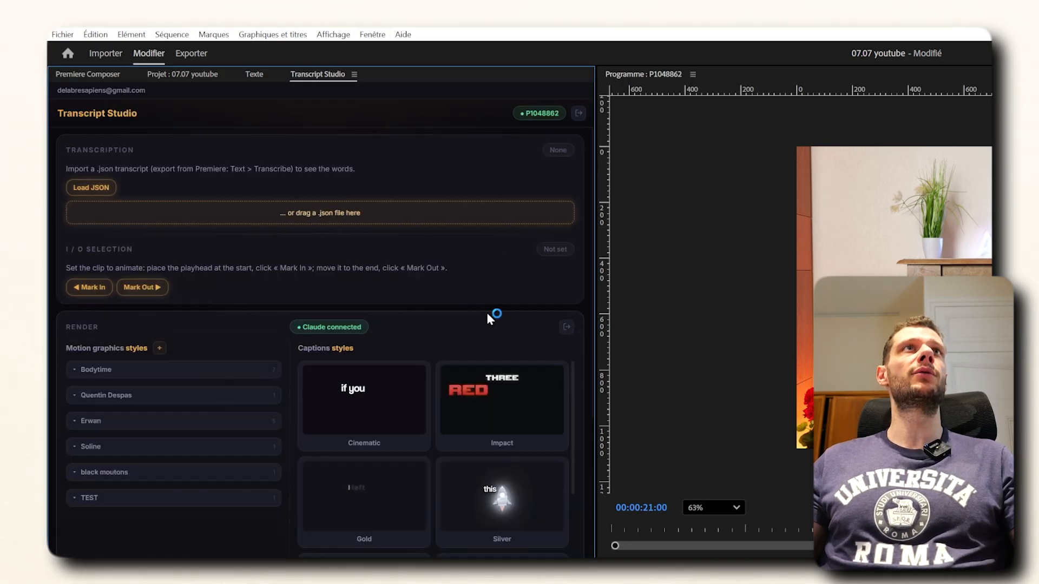
Examine the Transcript Studio extension's transcription, selection, motion graphics styles, caption styles, prompt and history sections
scroll(573, 379, down, 5)
scroll(563, 356, up, 5)
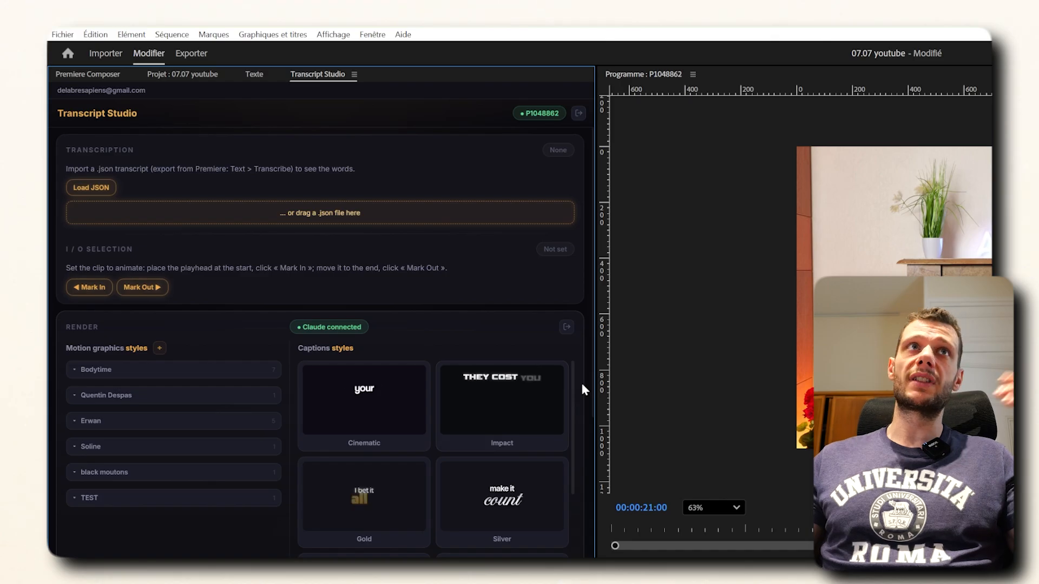
scroll(592, 398, down, 3)
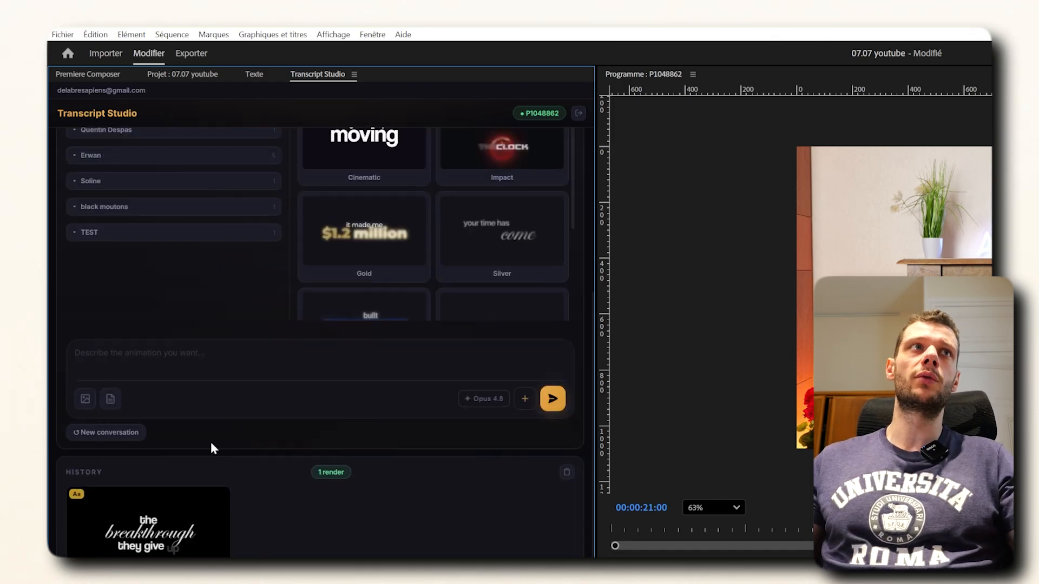
click(261, 367)
scroll(556, 389, up, 1)
scroll(541, 411, up, 3)
scroll(487, 428, down, 2)
scroll(432, 466, up, 2)
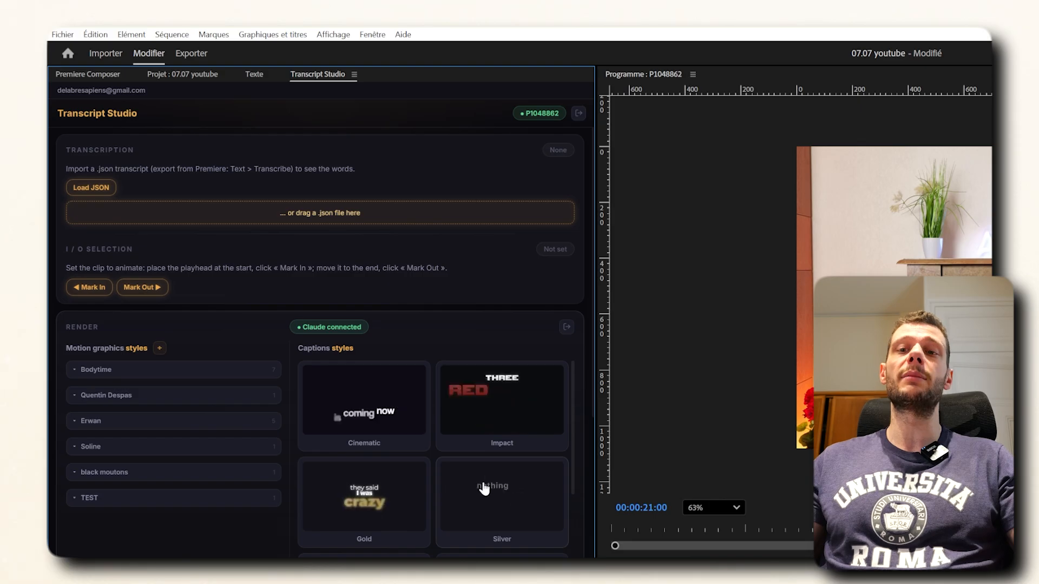
scroll(465, 471, down, 2)
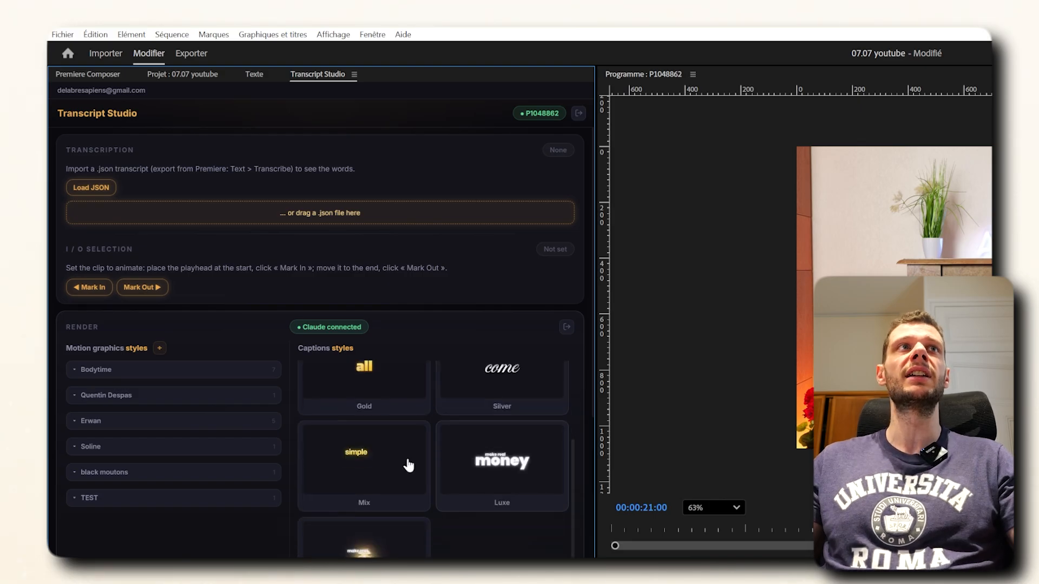
scroll(492, 476, up, 2)
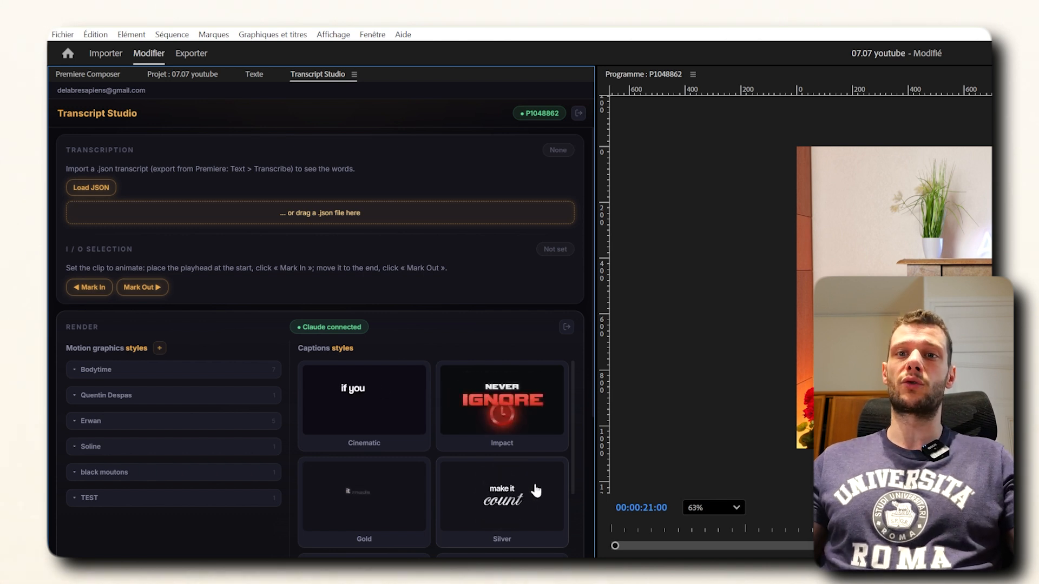
scroll(535, 489, down, 1)
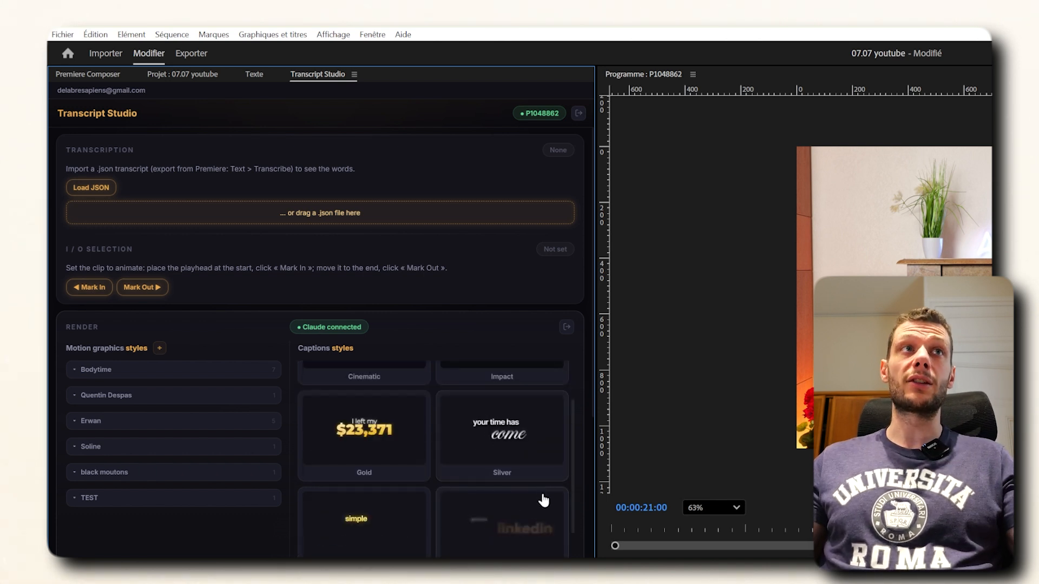
scroll(563, 448, up, 1)
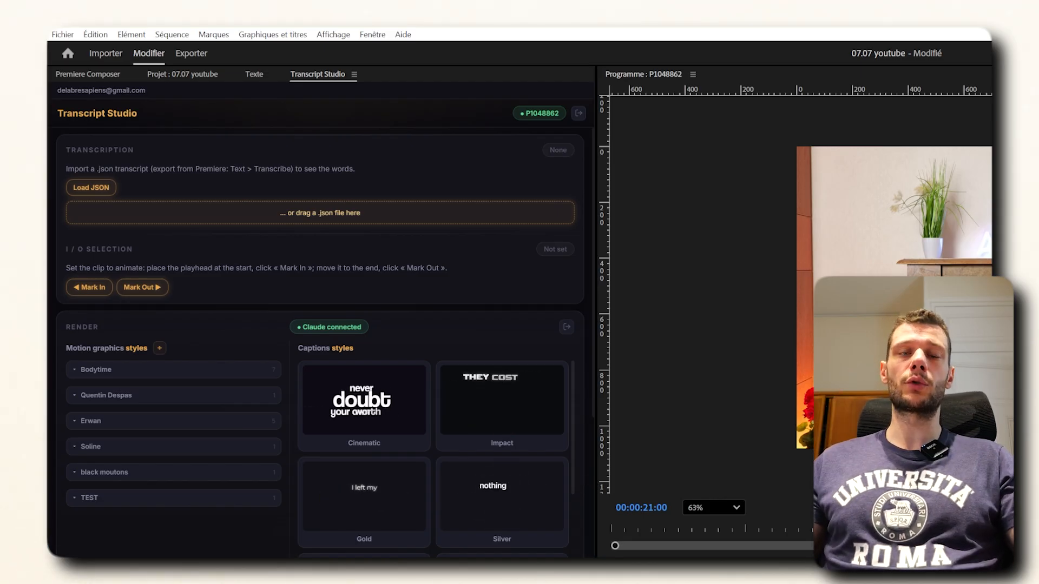
Load Transcription.json from the Transcription folder in File Explorer into Transcript Studio
key(alt+Tab)
click(710, 498)
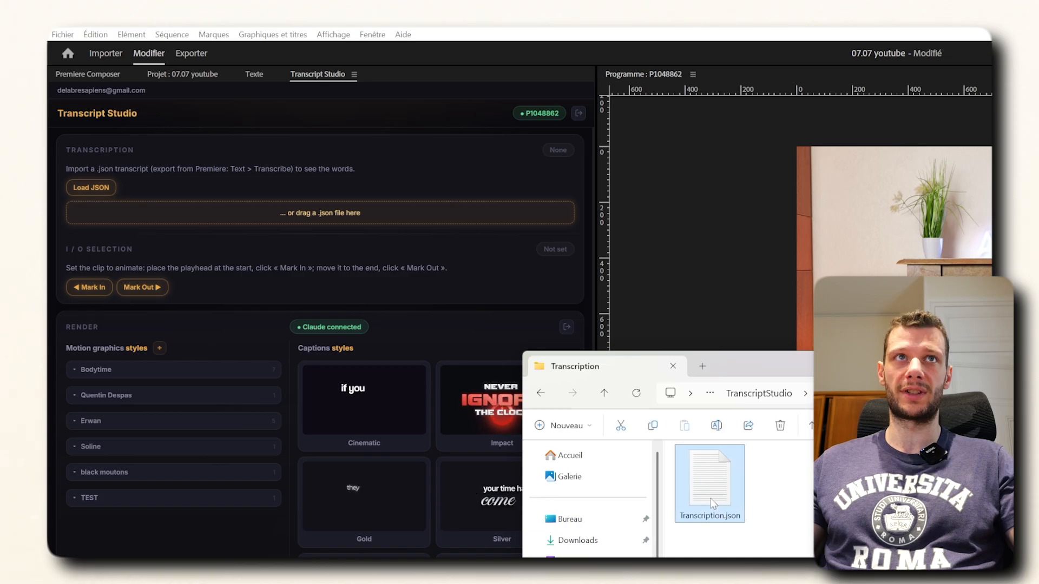
drag(721, 500, 290, 213)
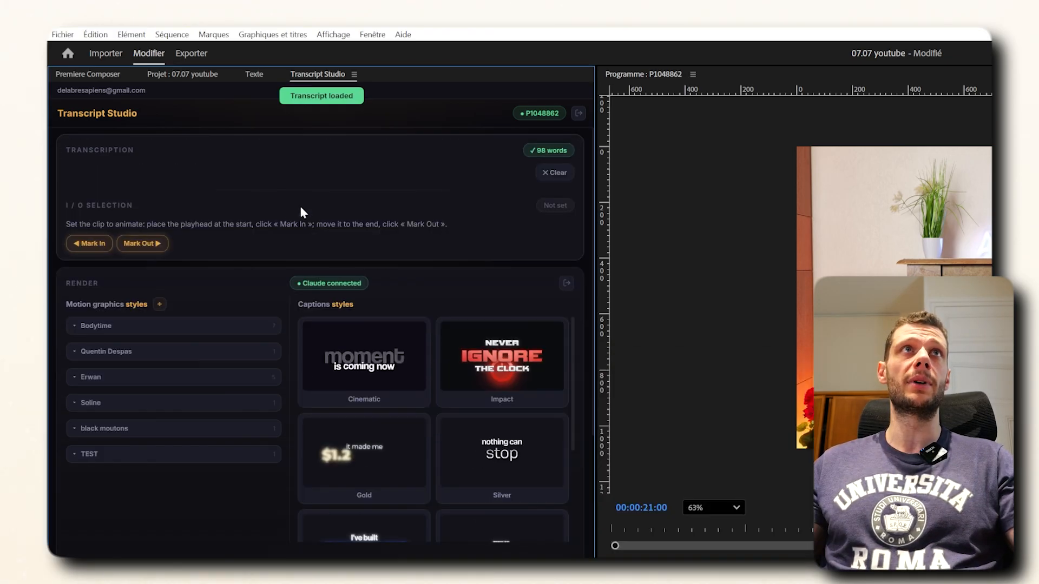
drag(535, 151, 569, 157)
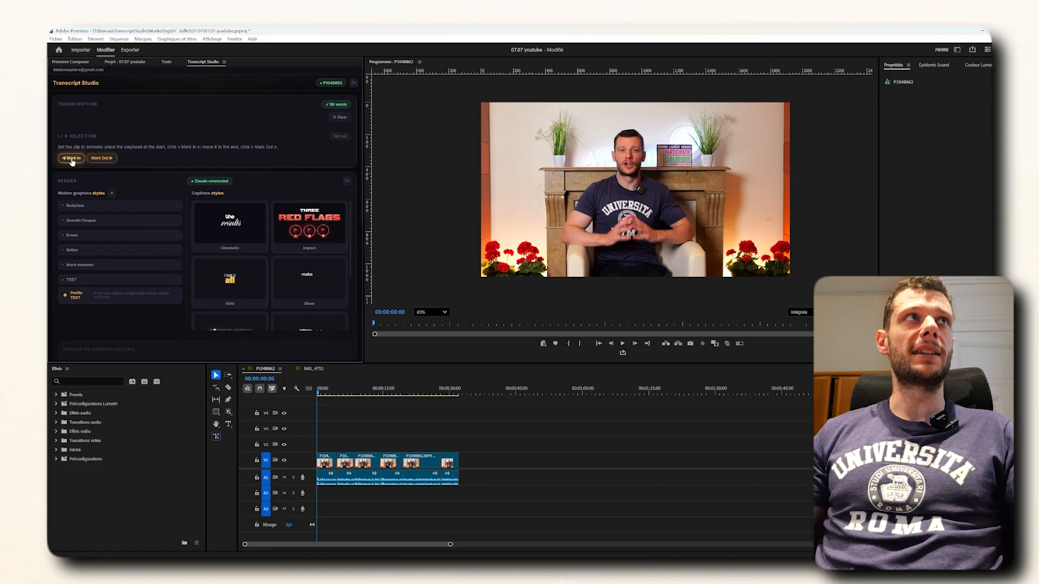
Set the clip selection to animate from the sequence start to 00:00:08:16 with Mark In and Mark Out
click(353, 395)
drag(353, 396, 355, 396)
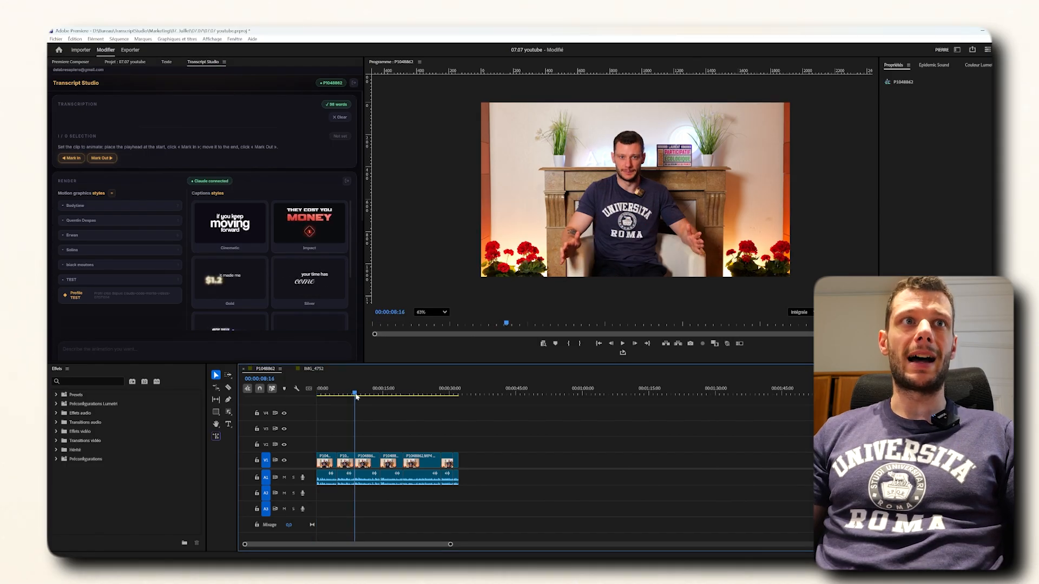
click(101, 158)
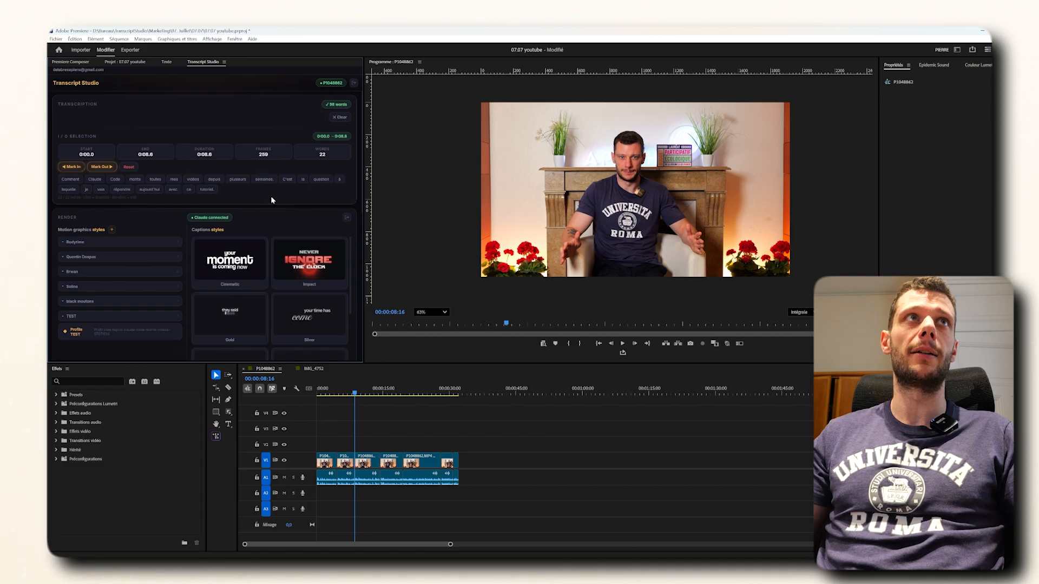
Read through the animation prompt and its attached reference image and Claude logo asset
scroll(292, 255, down, 1)
scroll(356, 196, down, 3)
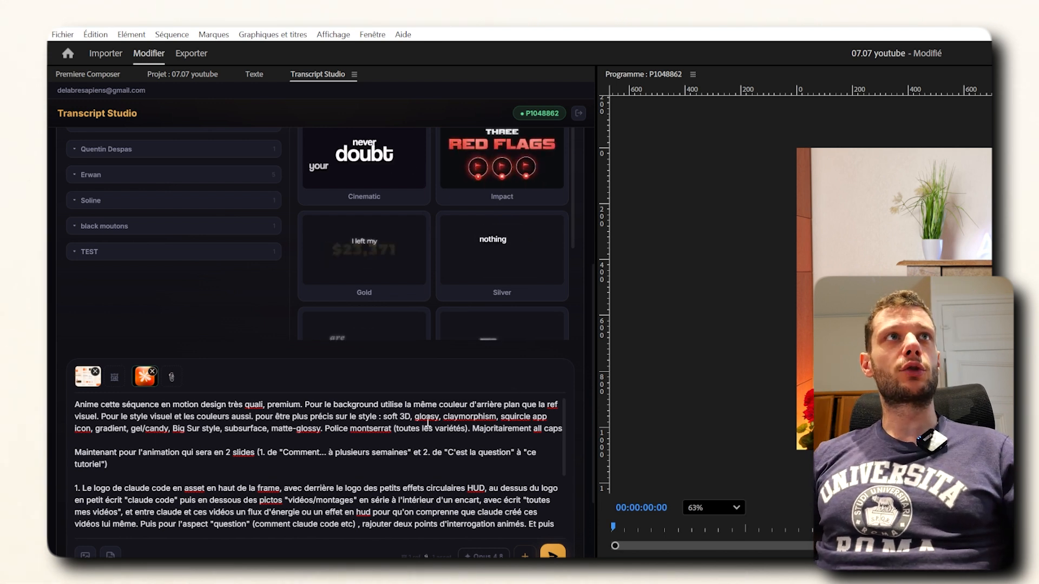
scroll(377, 433, down, 4)
scroll(433, 489, up, 2)
scroll(360, 470, up, 3)
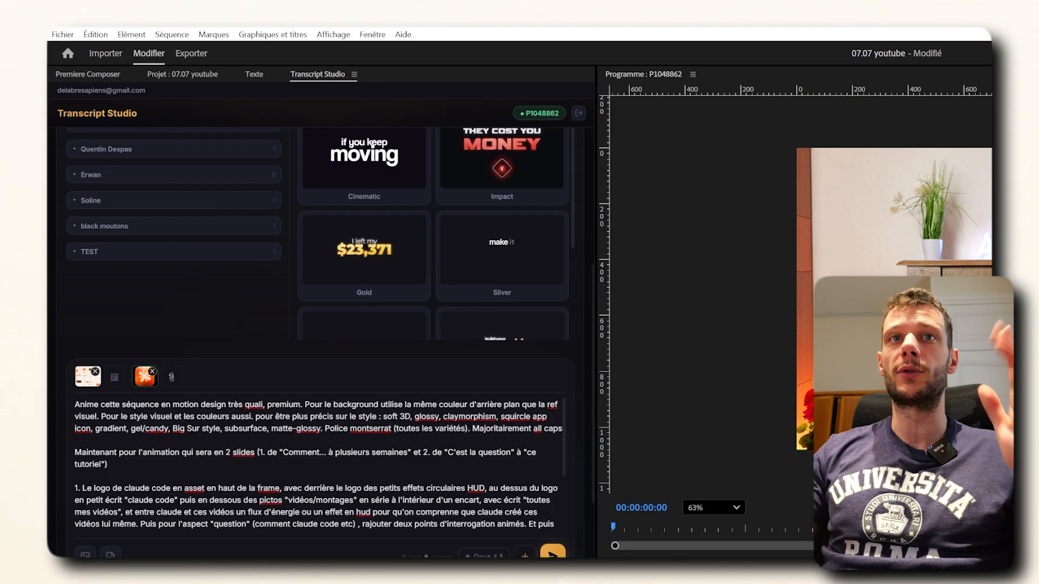
Look through the 07.07 project folder in File Explorer, close it, and review the slide and animation-style instructions ending the prompt
key(alt+Tab)
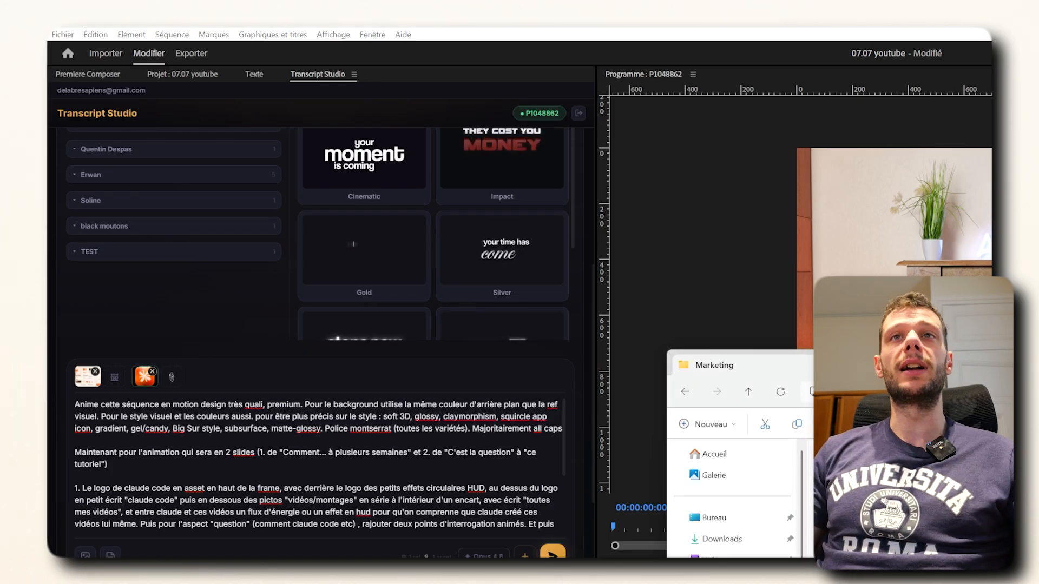
drag(178, 579, 191, 496)
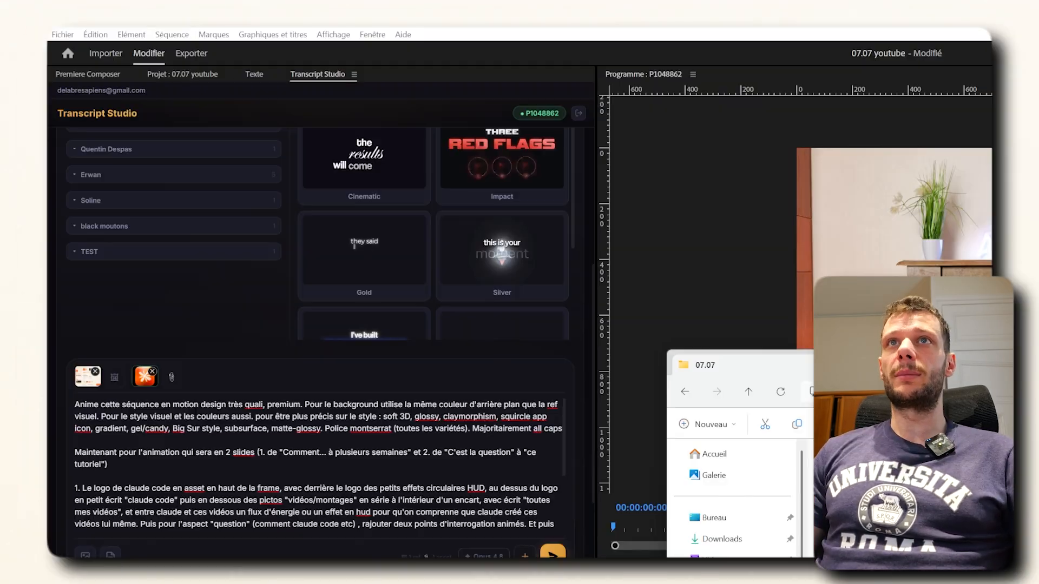
drag(769, 508, 528, 499)
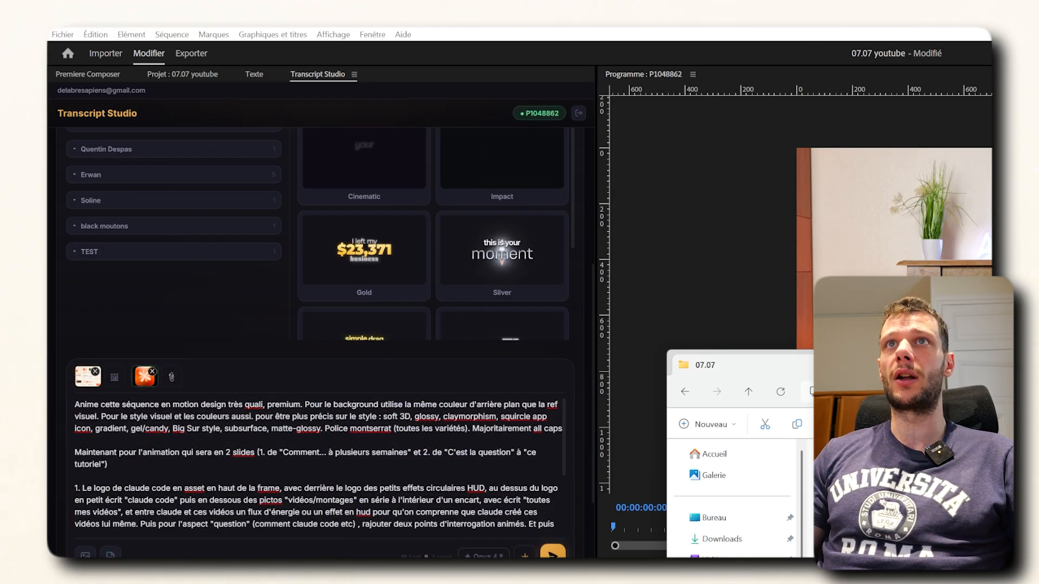
key(alt+F4)
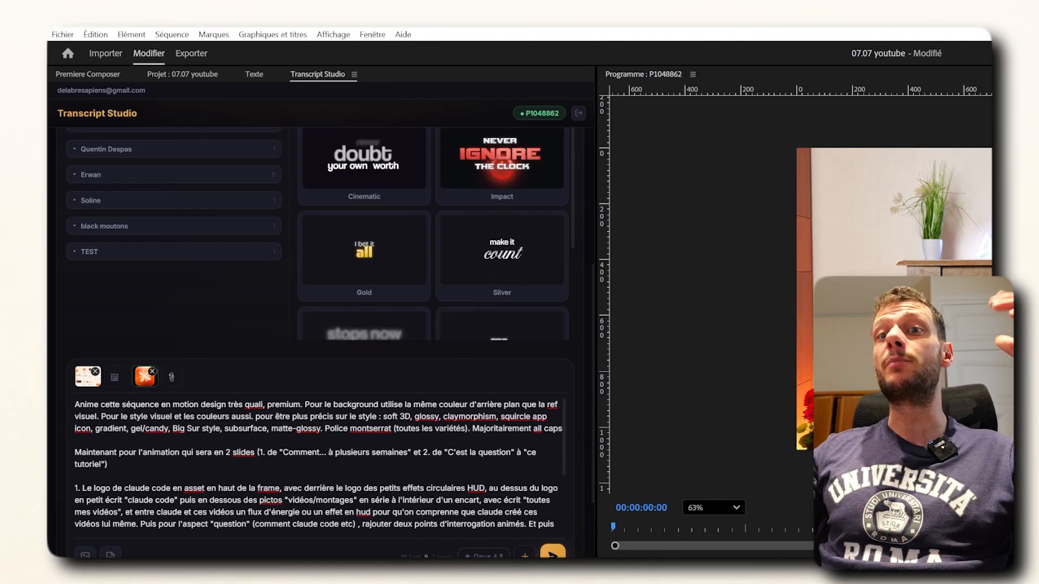
scroll(388, 437, down, 3)
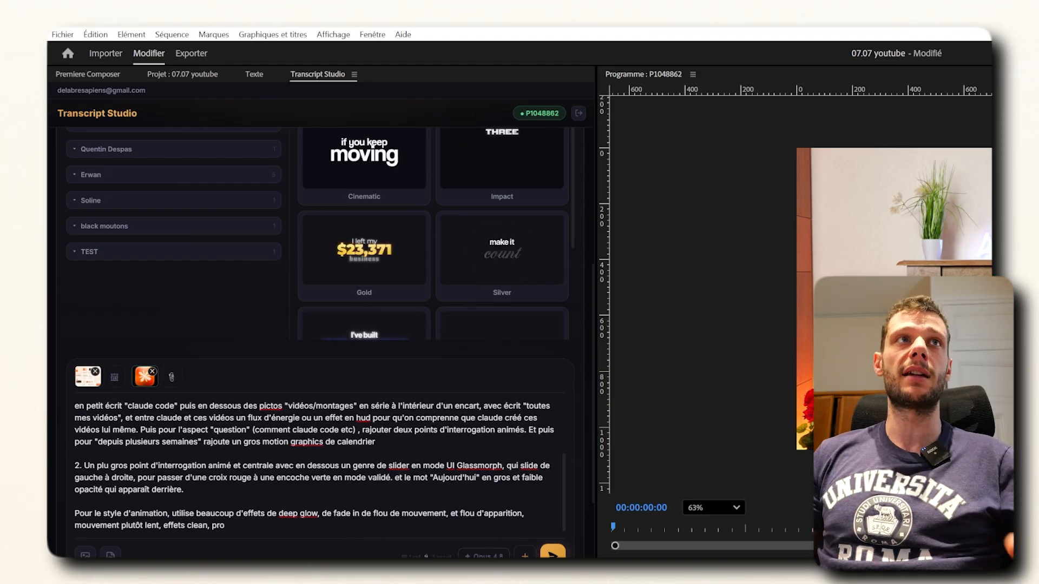
Send the animation prompt with its reference image and logo to Claude, and play back the rendered clip in the sequence
scroll(558, 459, down, 2)
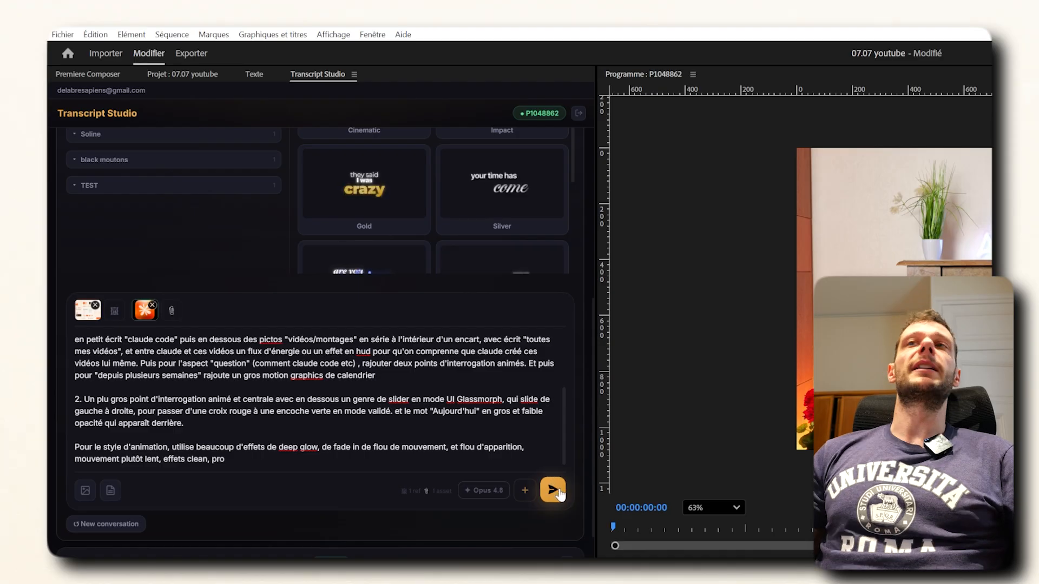
scroll(557, 493, down, 2)
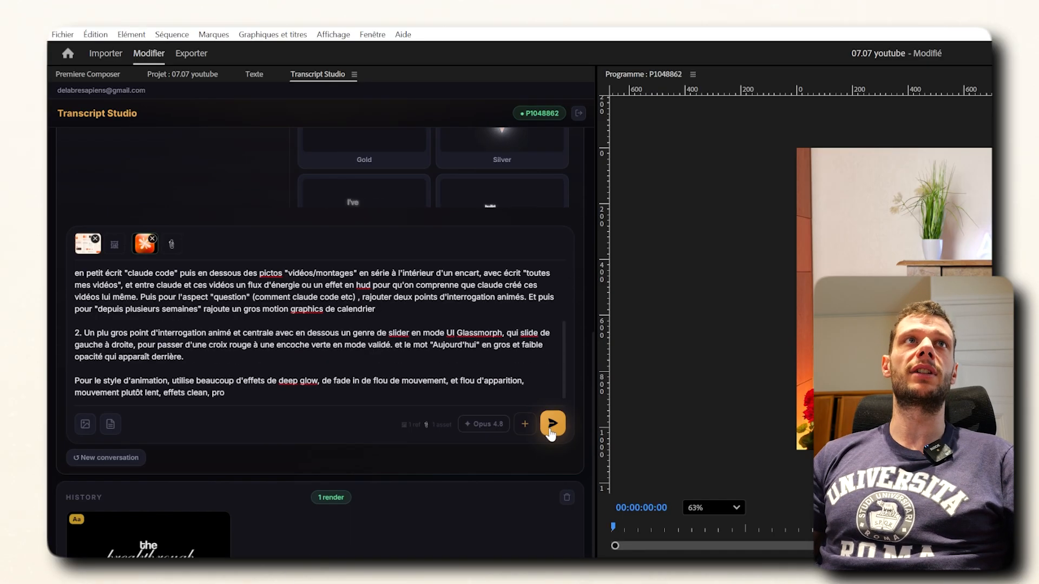
click(551, 424)
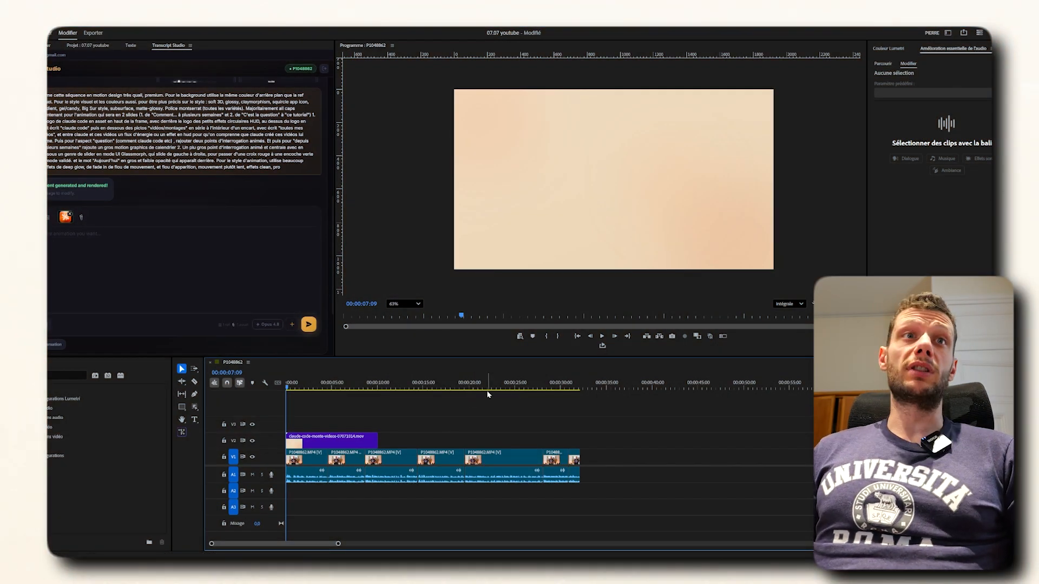
key(space)
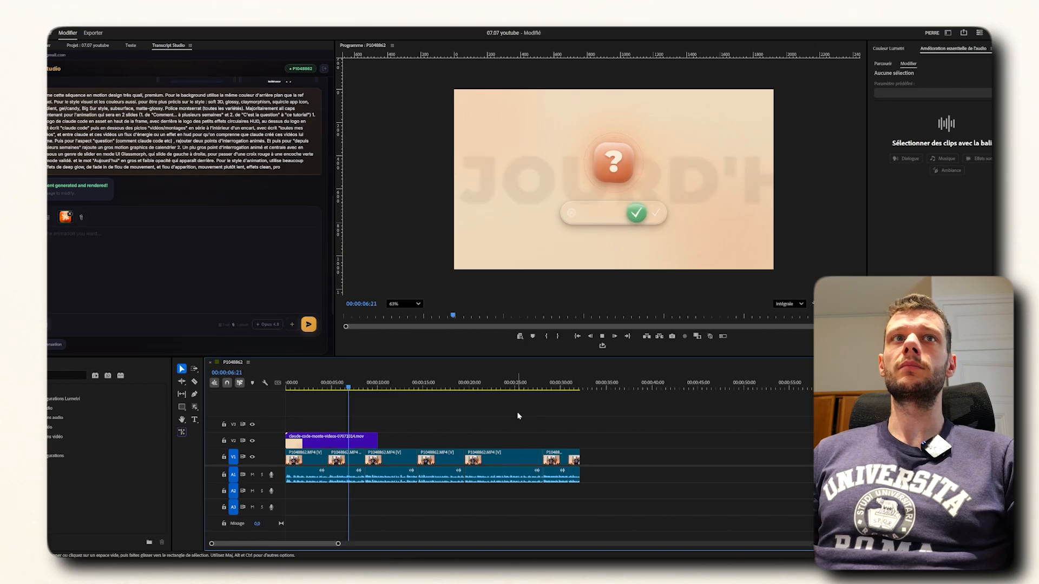
key(space)
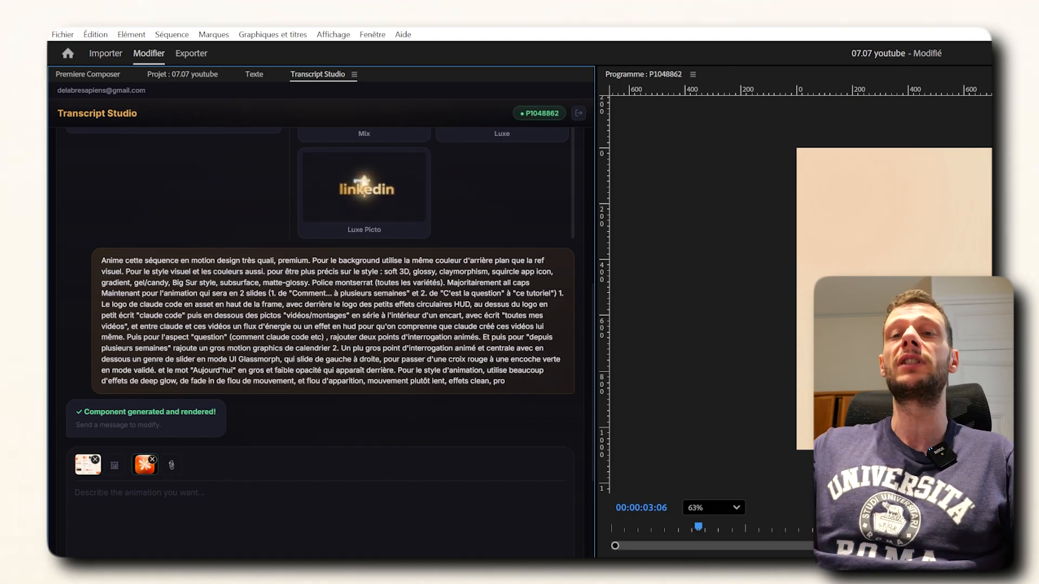
Create a new motion graphics styles group named TEST
scroll(583, 422, up, 10)
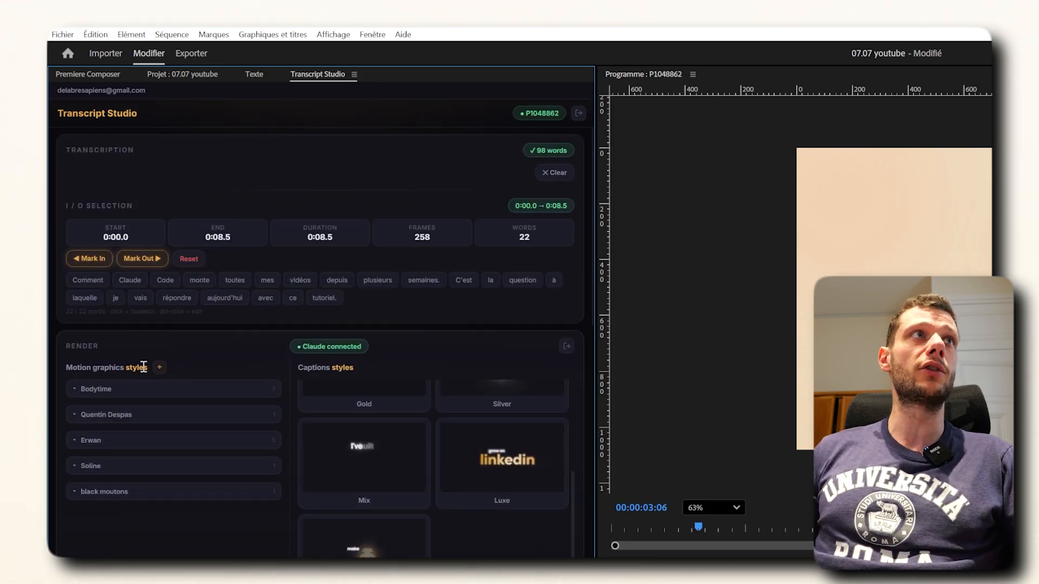
click(159, 368)
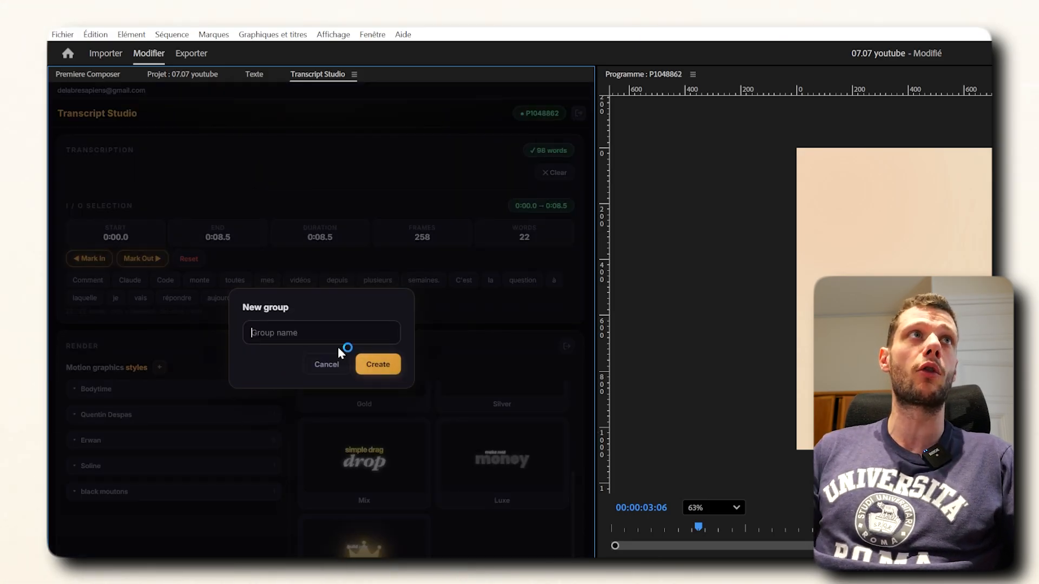
text(TEST)
click(378, 364)
Save the claude-code-monte-videos-07071014 render as a style profile in the TEST group
scroll(422, 369, down, 2)
mouse_move(162, 476)
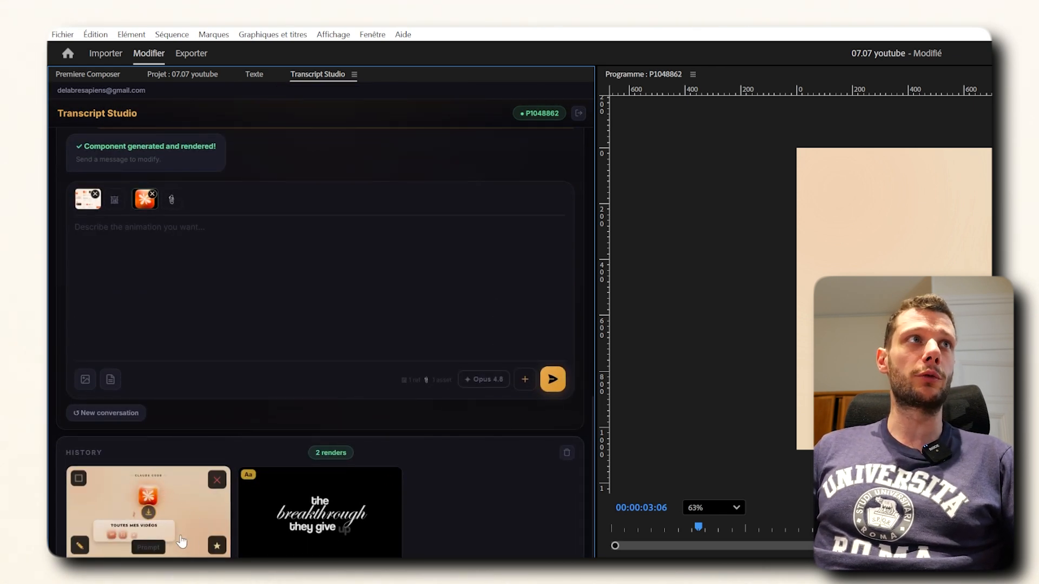
click(217, 547)
click(303, 362)
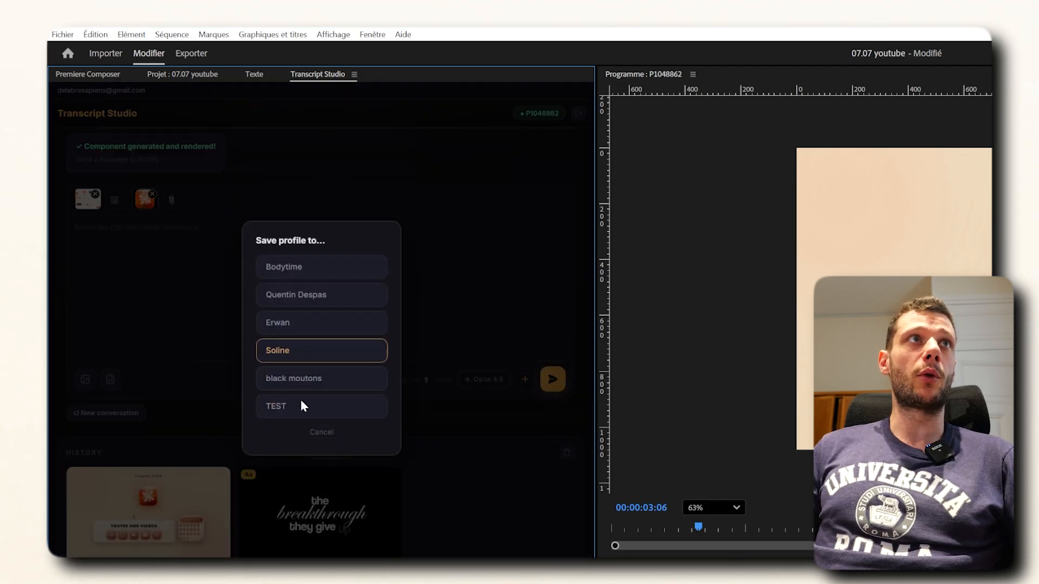
click(290, 414)
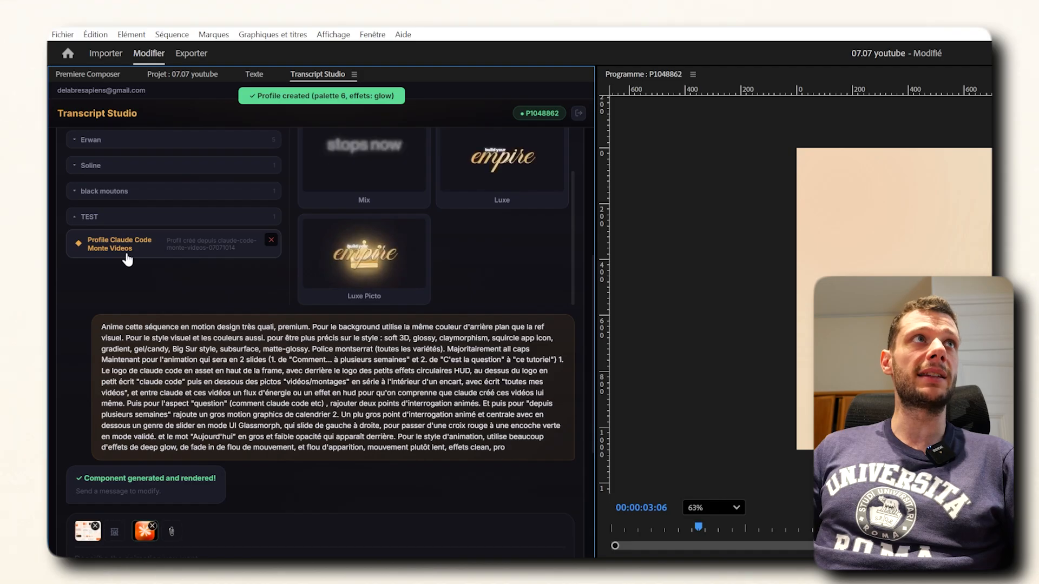
Rename the new profile as TEST and expand its group to show it
double_click(166, 255)
text(TEST)
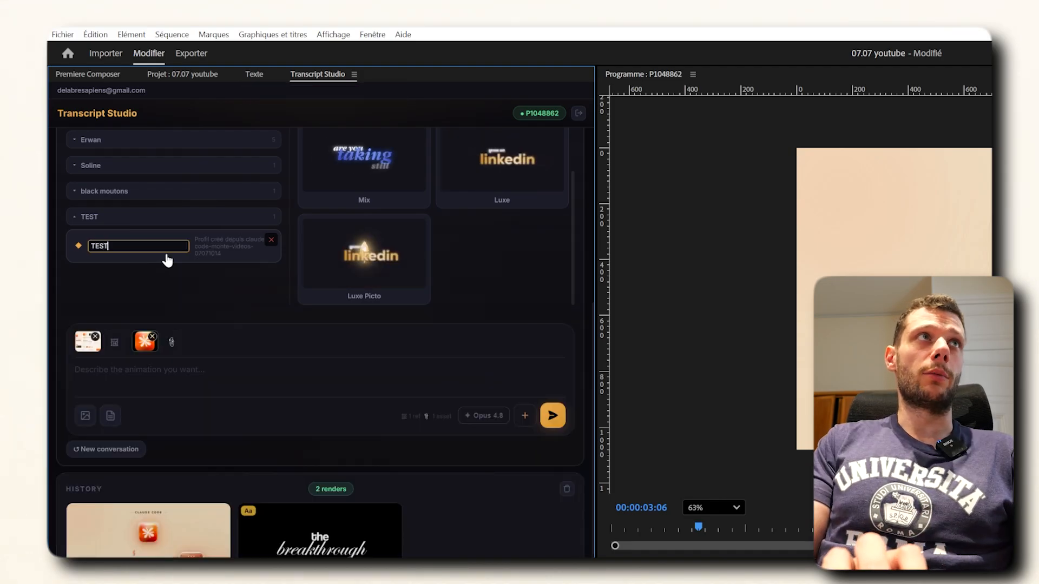
key(Return)
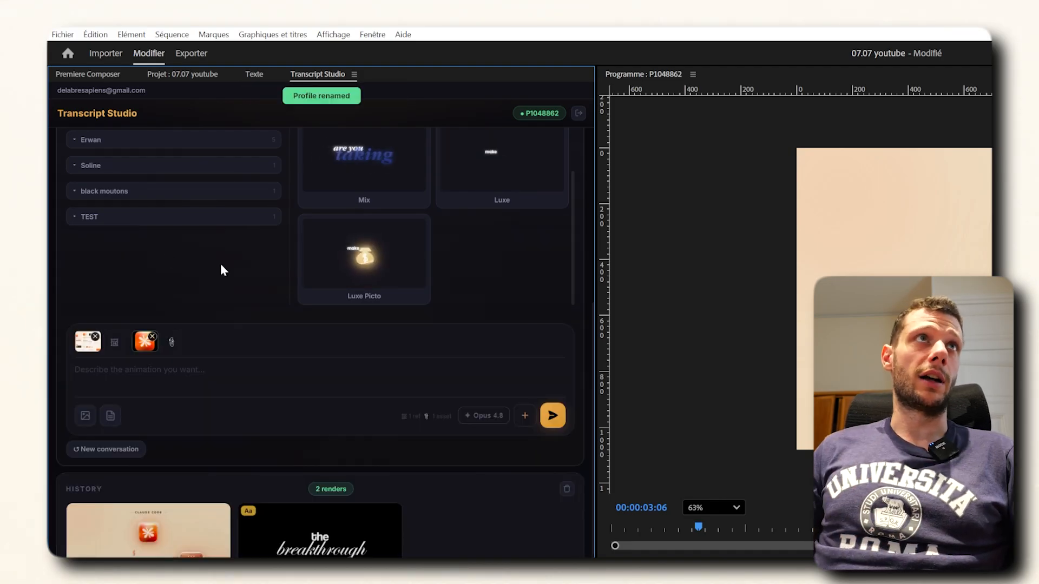
click(195, 217)
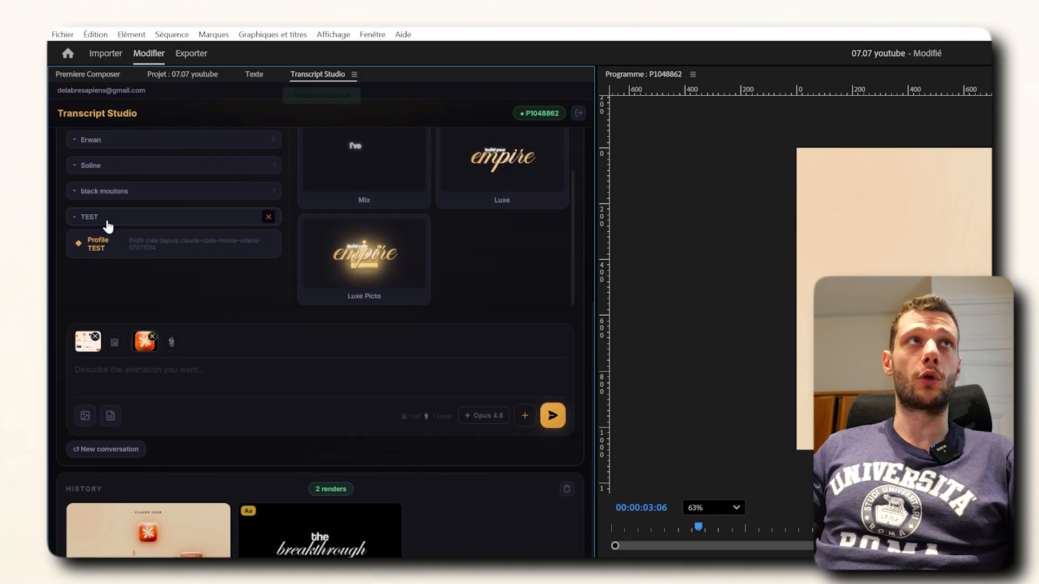
Set the selection to animate from 0:08.7 to 0:19.4 with Mark In and Mark Out
scroll(485, 401, up, 1)
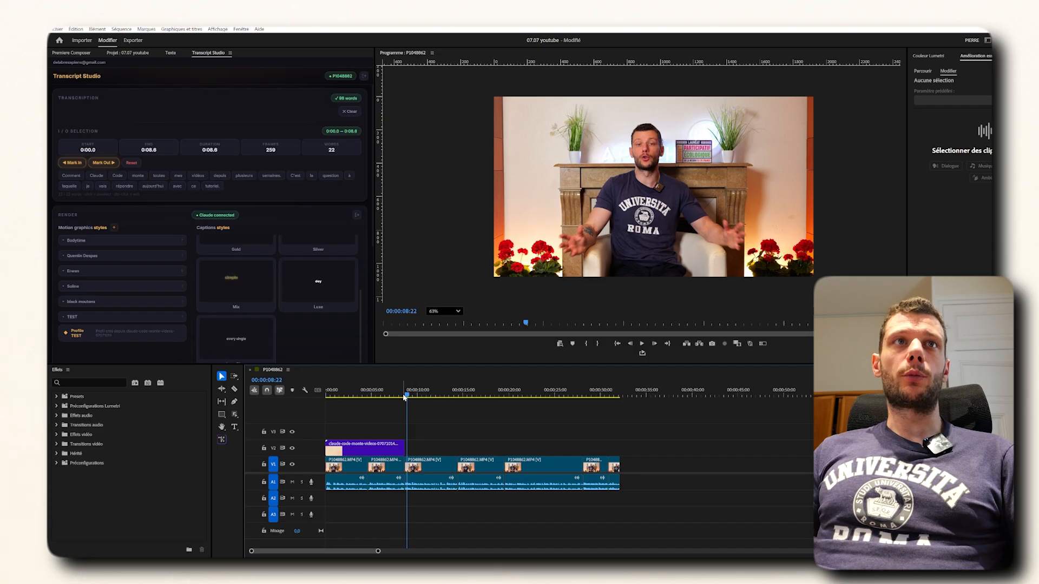
drag(407, 392, 408, 394)
click(72, 162)
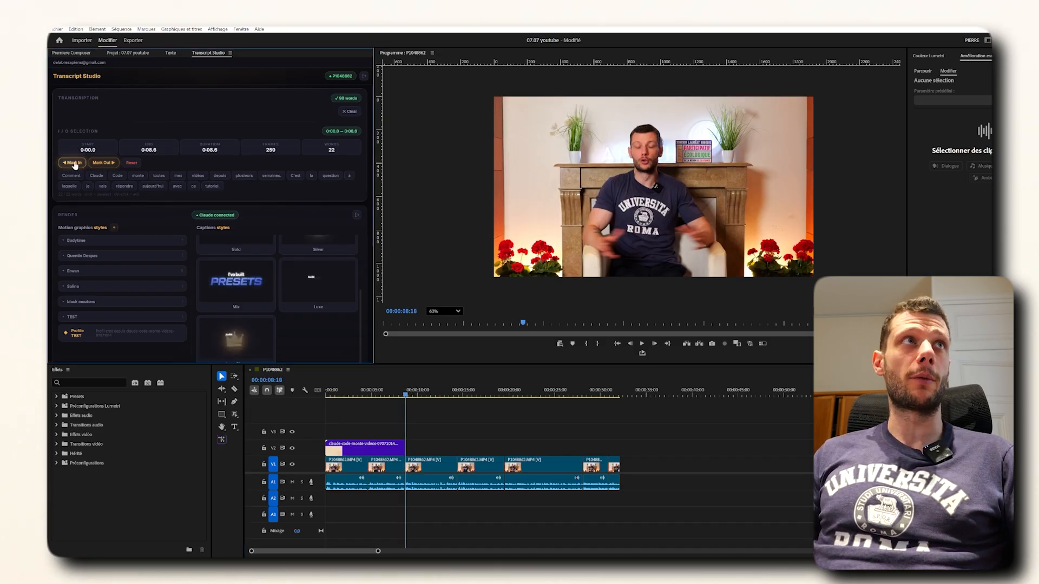
click(504, 393)
click(106, 162)
click(106, 162)
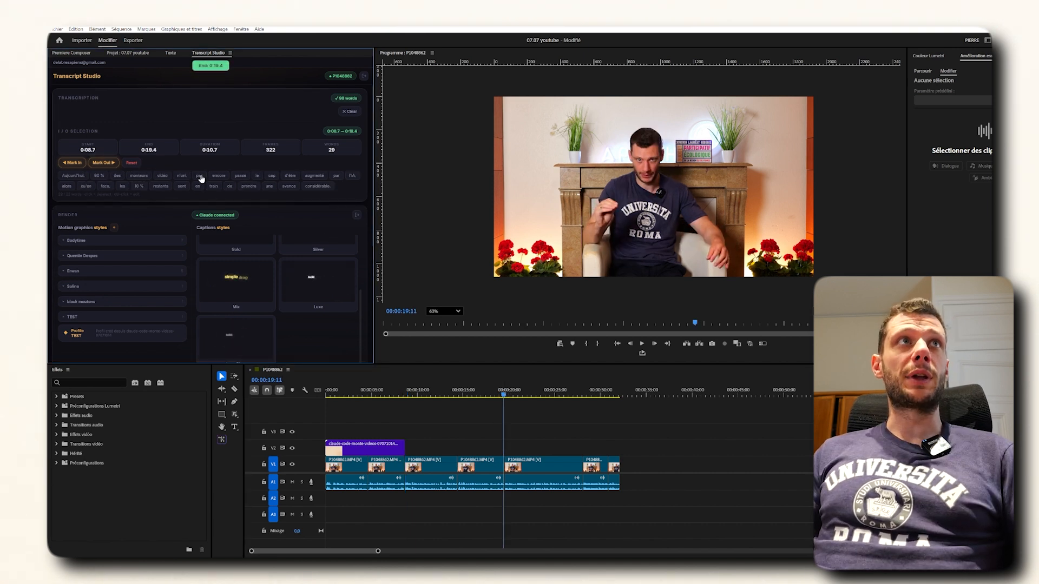
Remove the Claude logo asset and the visual reference image from the animation prompt
scroll(368, 239, down, 8)
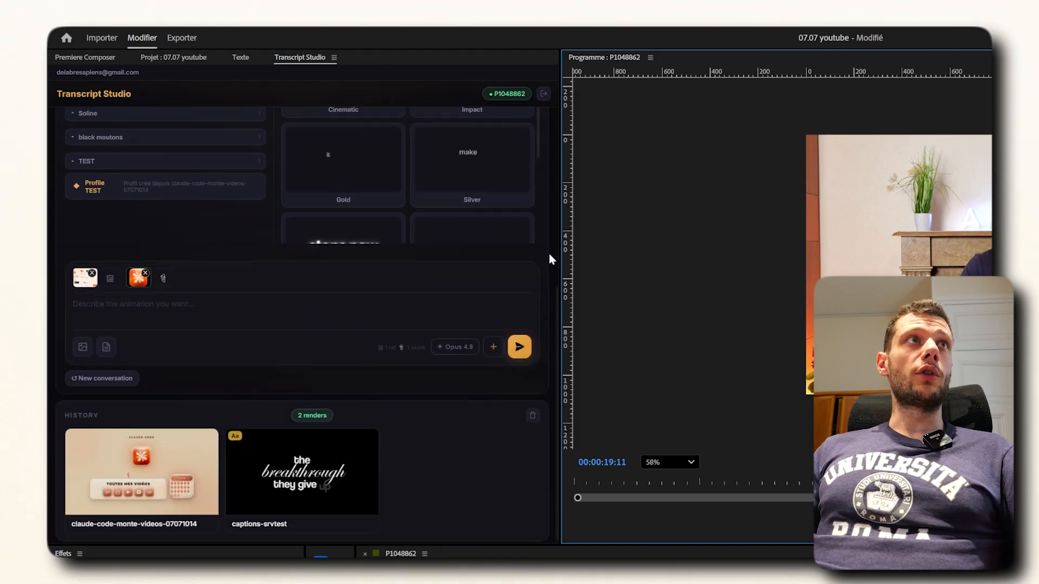
click(145, 273)
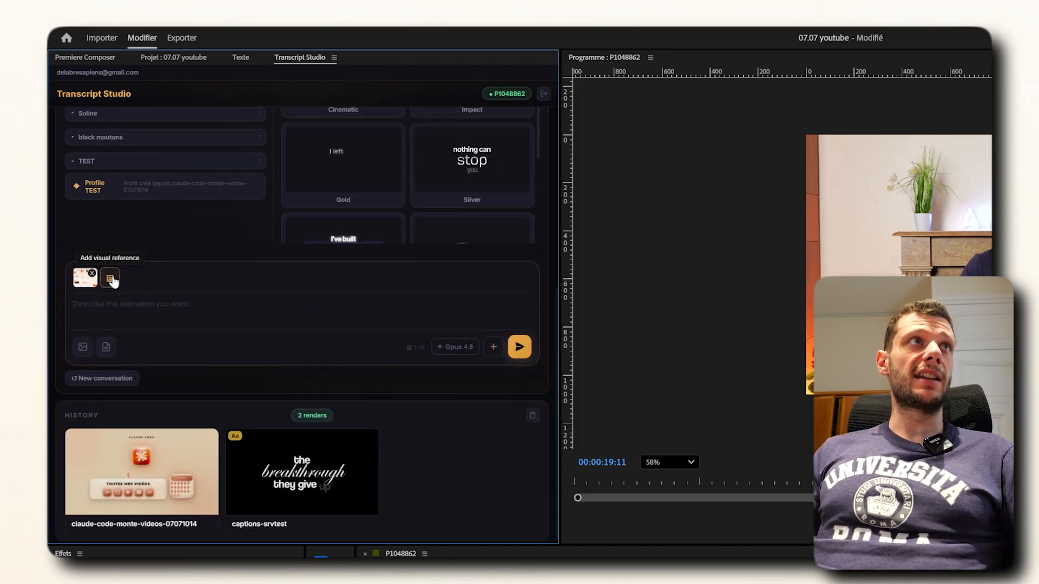
click(92, 274)
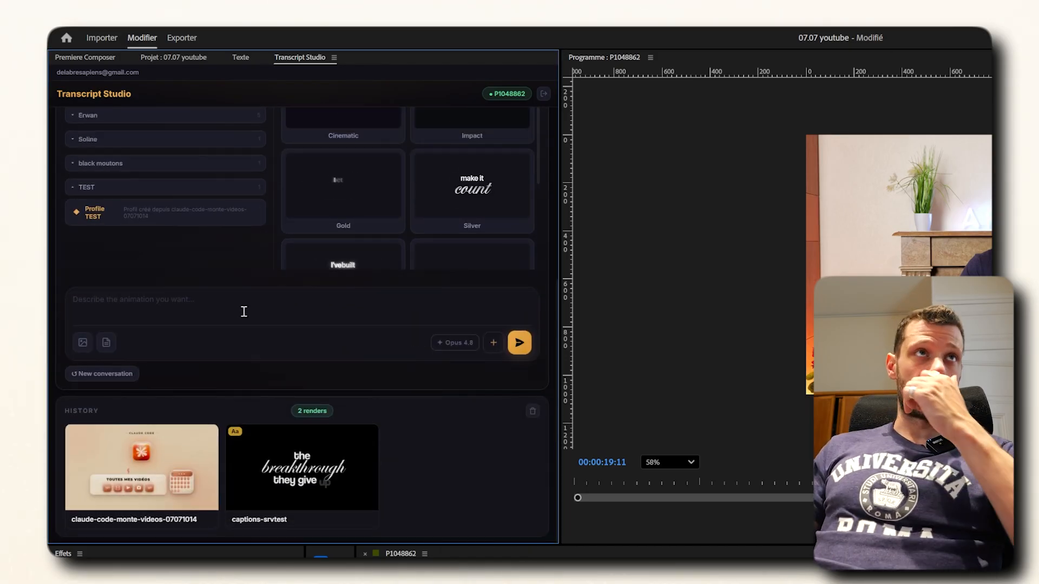
Select Profile TEST and queue the prompt "Anime cette séquence en motion graphics qui illustre parfaitement le propos du transcript, une seule slide"
click(257, 306)
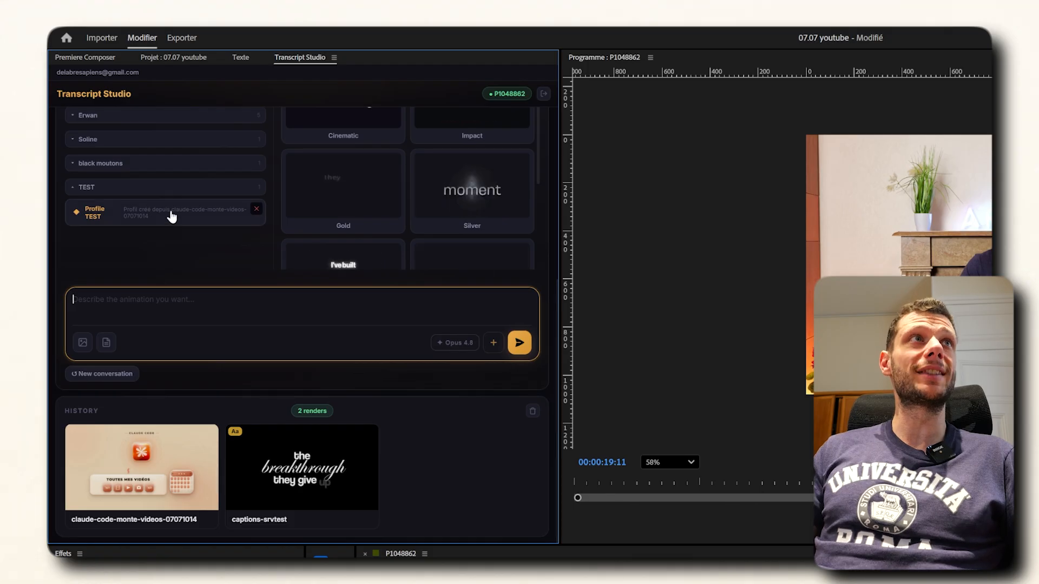
click(147, 215)
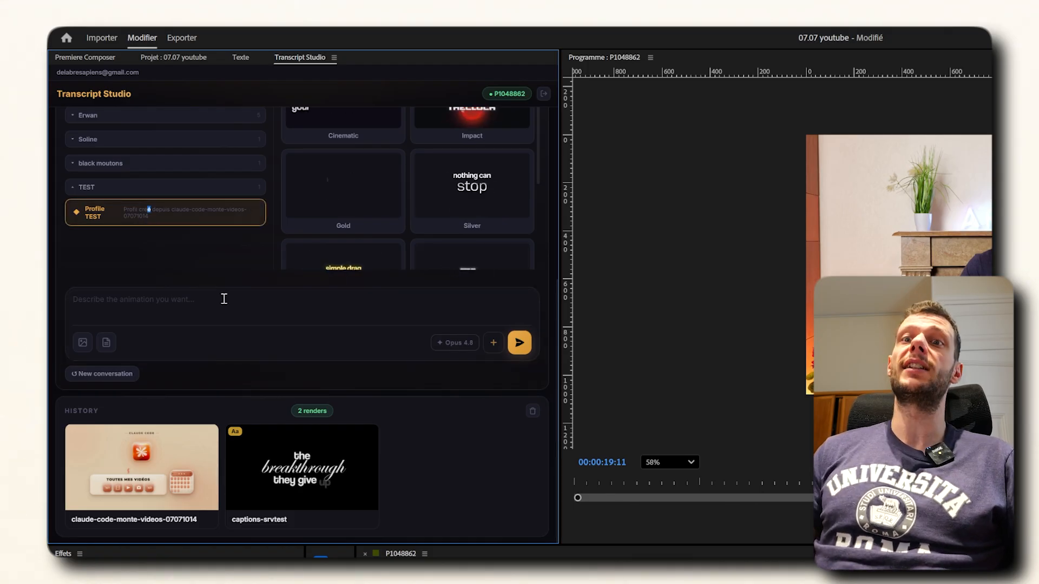
click(224, 298)
text(Anime cette séquence en motion graphics qui illustre parfaitement le propos du transcript, une seule slide)
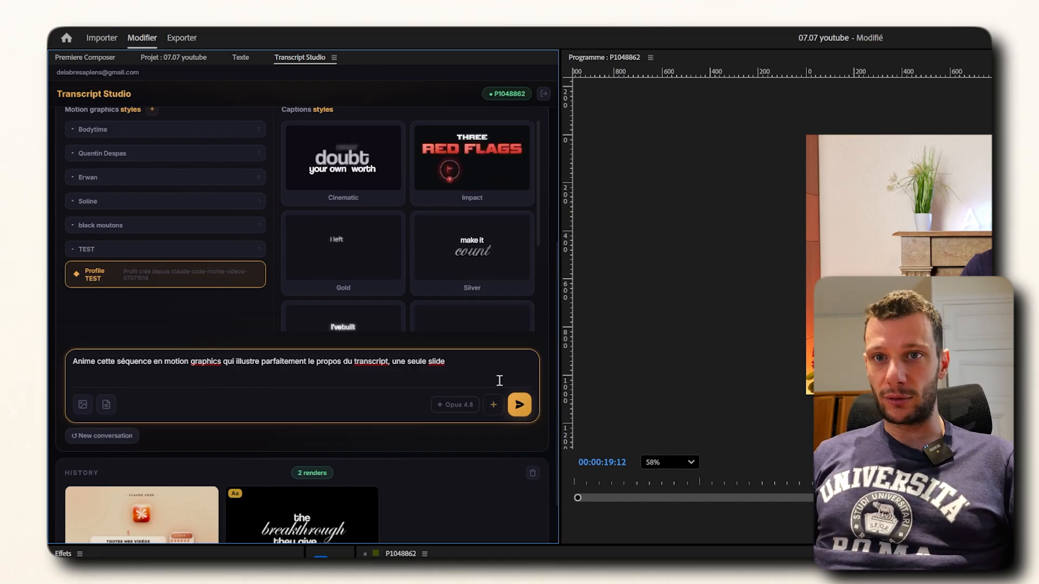
click(493, 405)
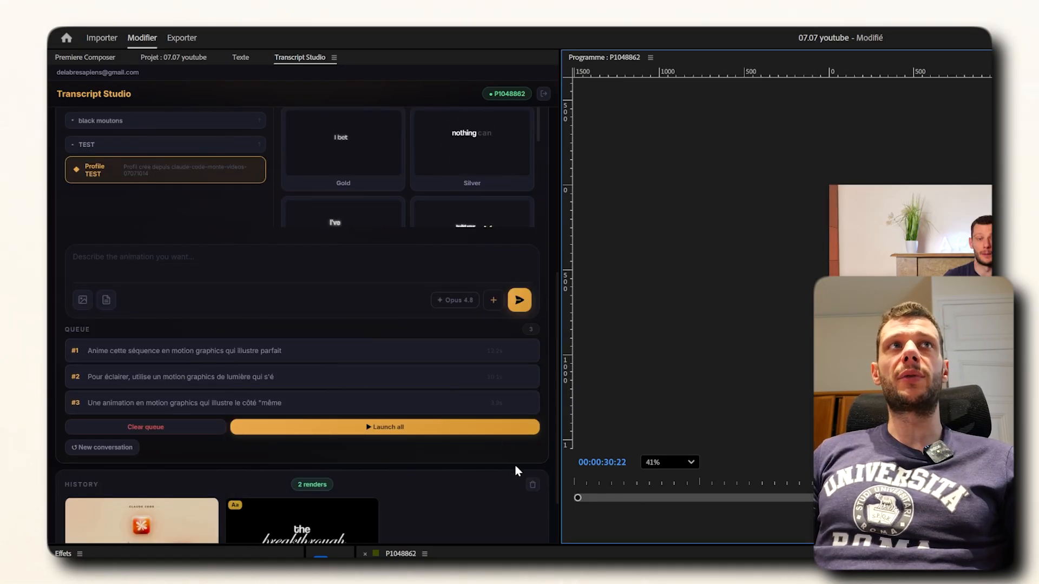
Launch all three queued animations and play back the sequence with the rendered clips
click(398, 436)
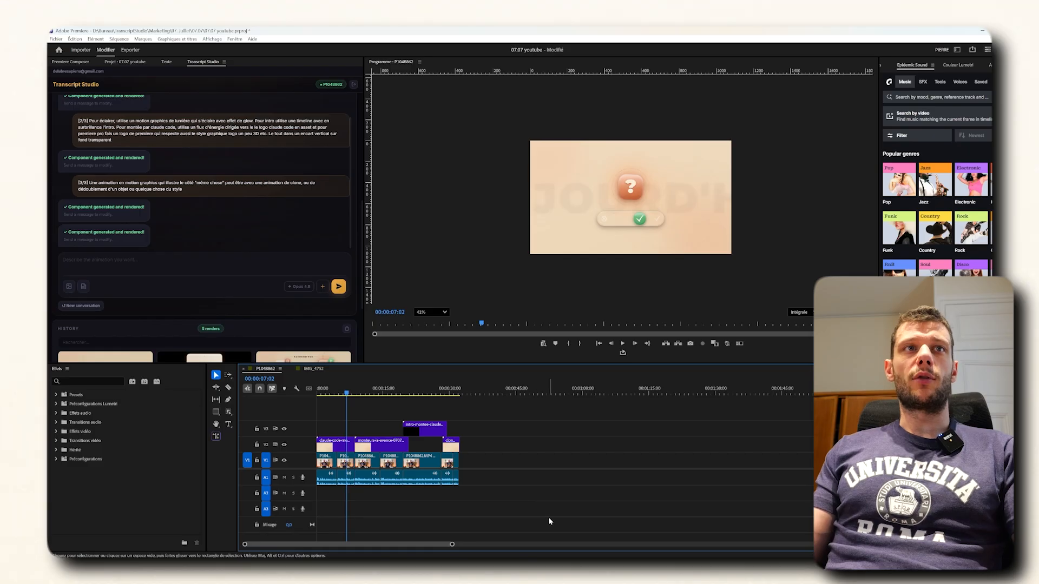
key(equal)
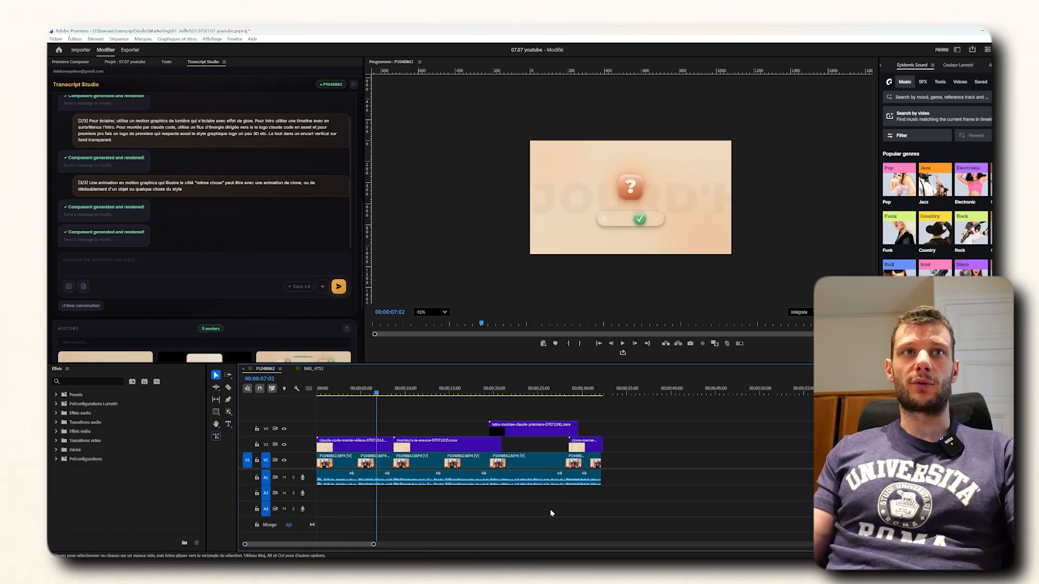
key(space)
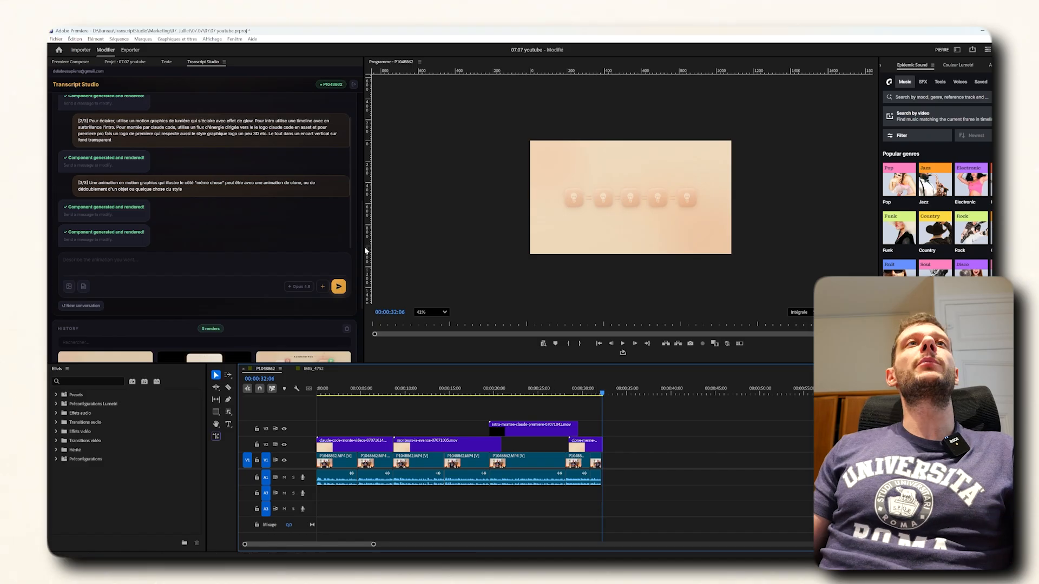
Open the claude-code-monte-videos-07071014 render from the history for modification
scroll(363, 253, down, 5)
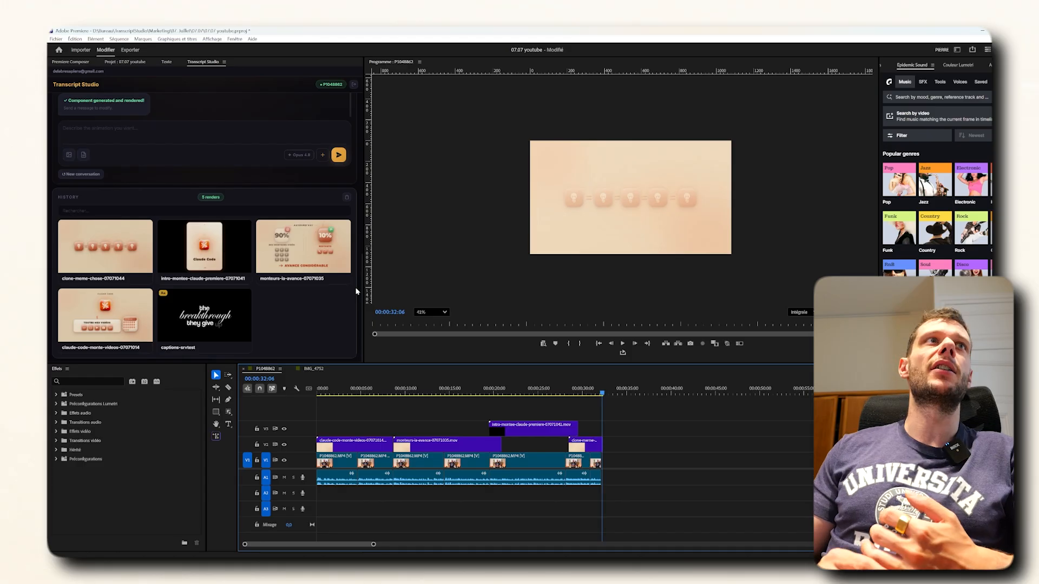
scroll(356, 291, up, 3)
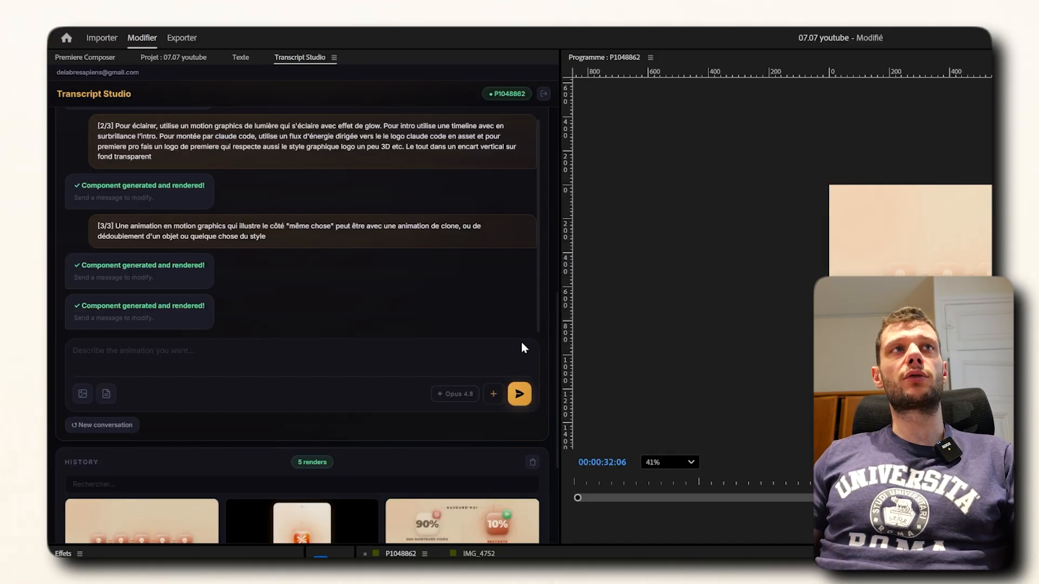
scroll(355, 361, down, 5)
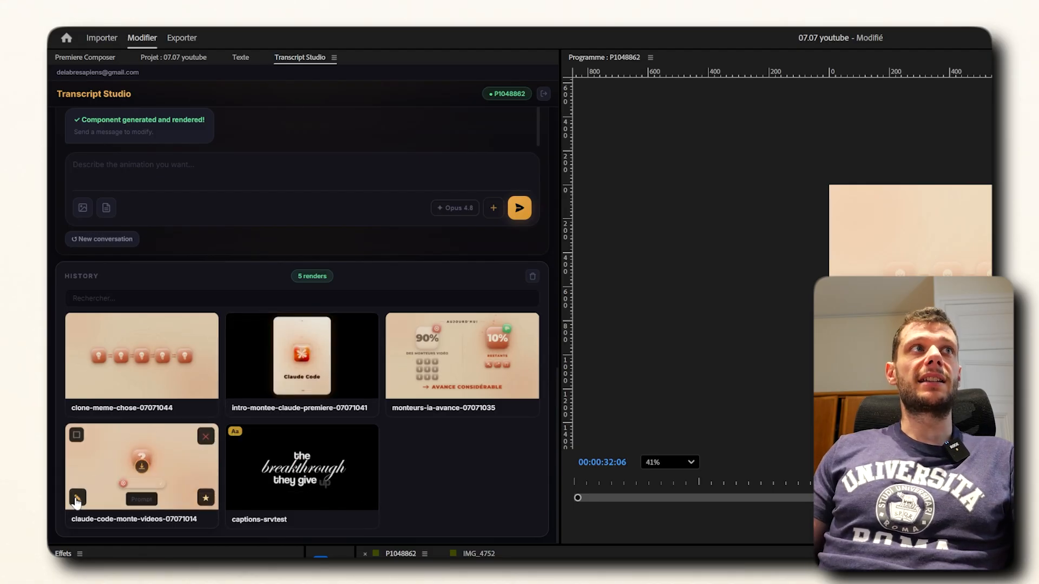
click(77, 499)
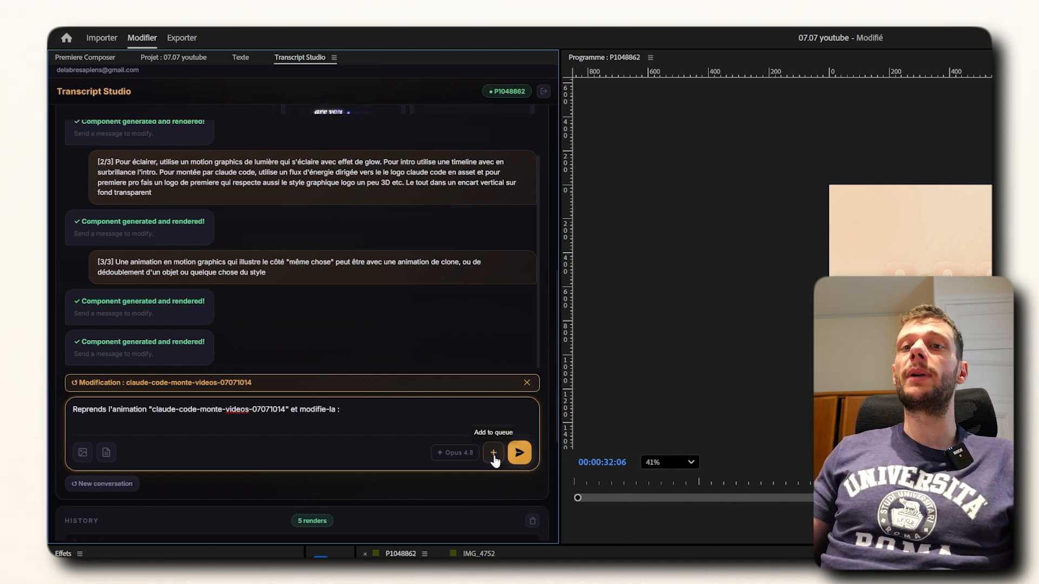
Launch all four queued modification requests for the claude-code, monteurs-ia, intro-montee and clone-meme animations
scroll(406, 485, down, 5)
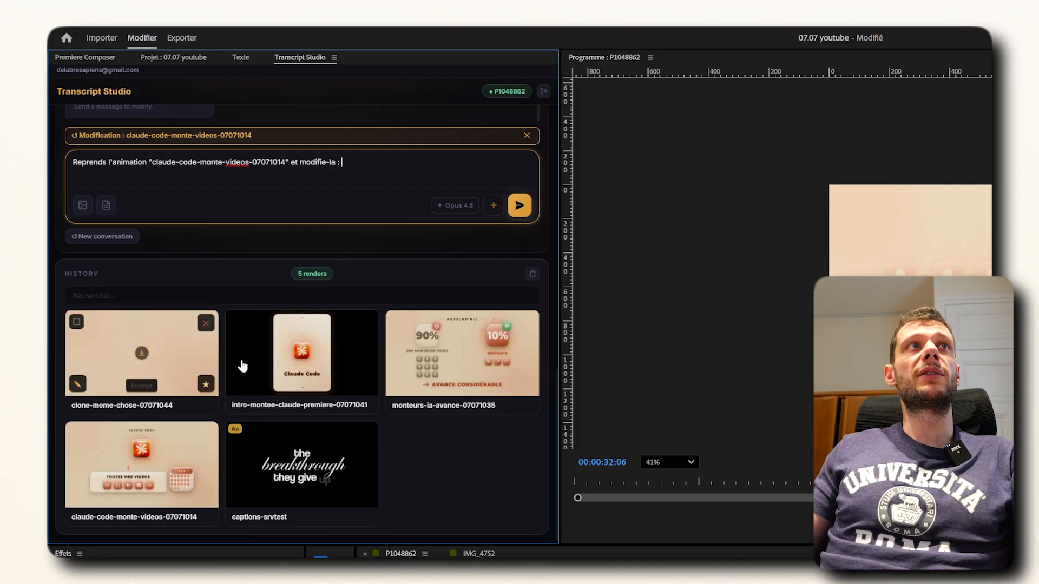
scroll(441, 379, up, 2)
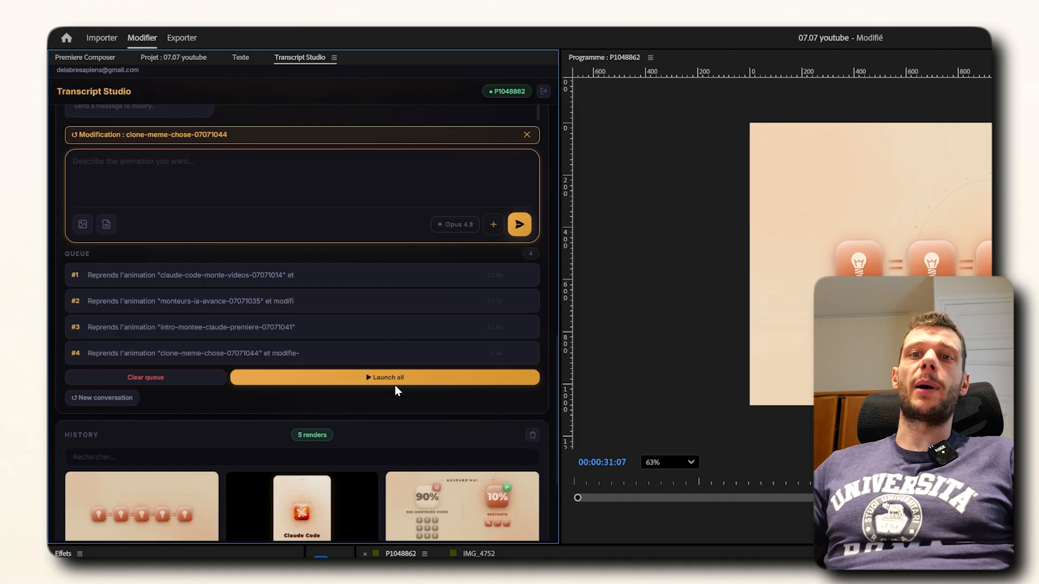
click(387, 381)
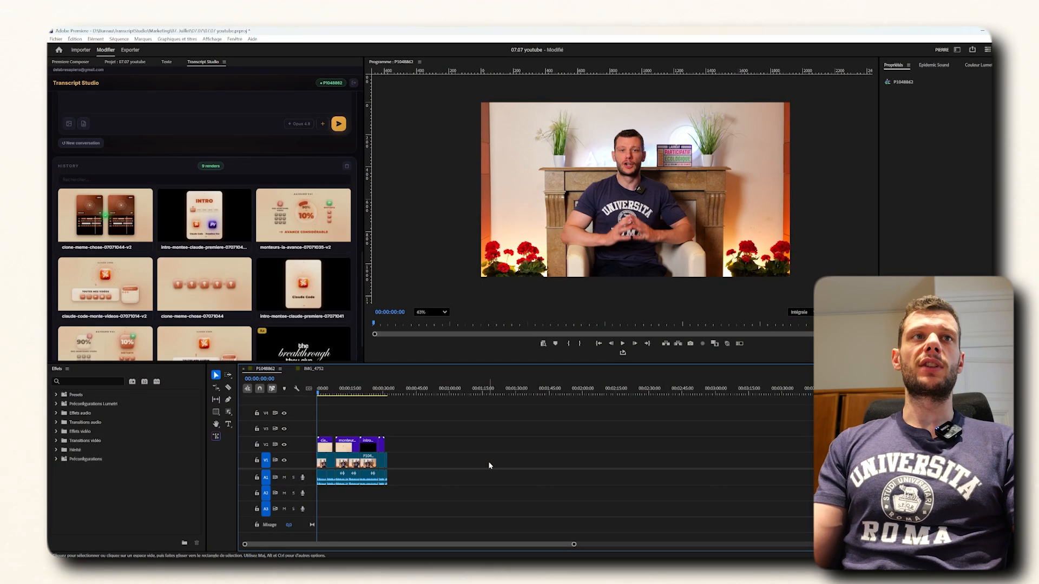
Play back the sequence with the modified animations and review the v2 renders in the history
key(=)
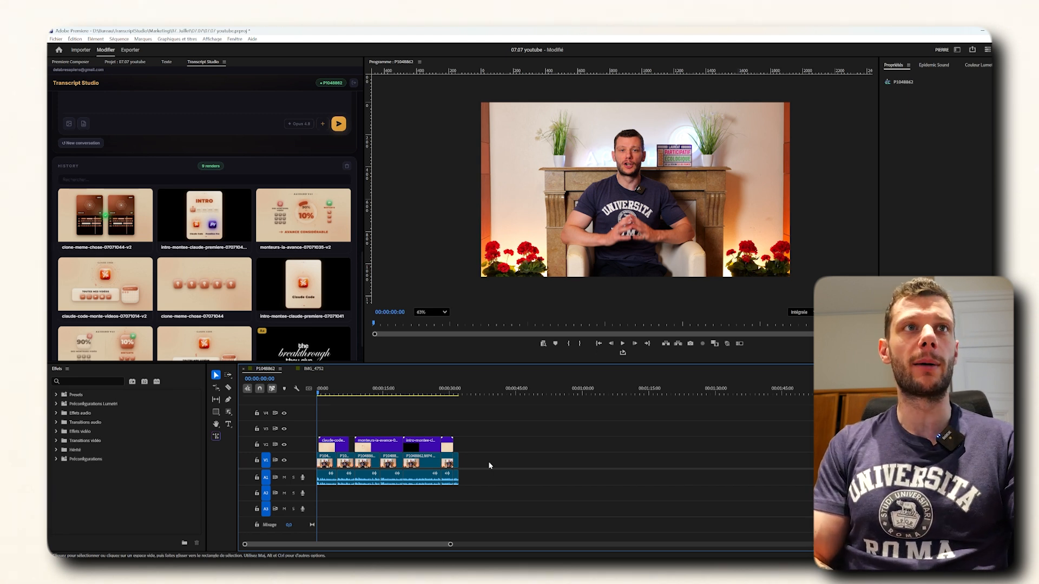
key(space)
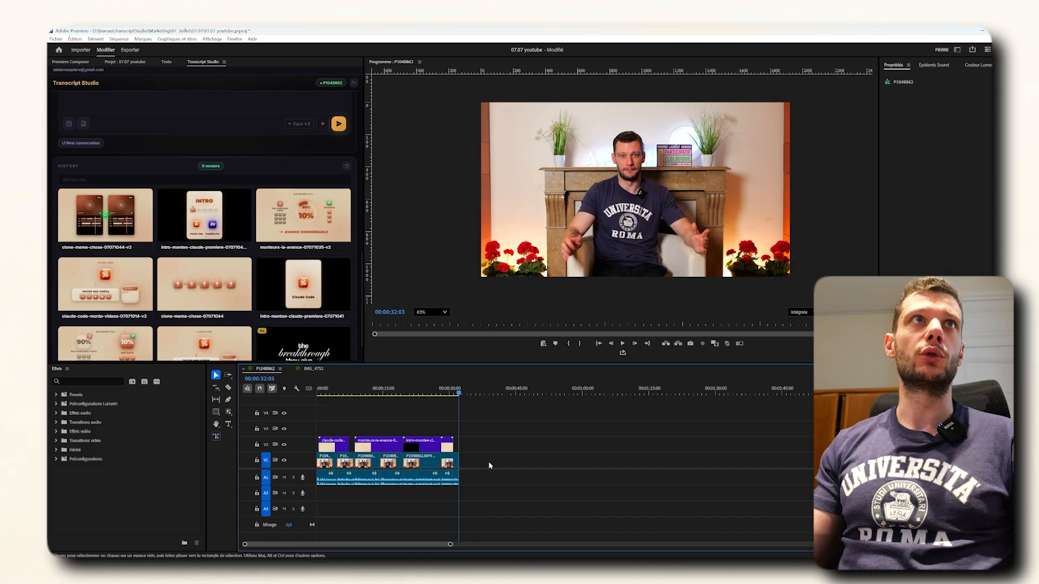
scroll(204, 280, down, 1)
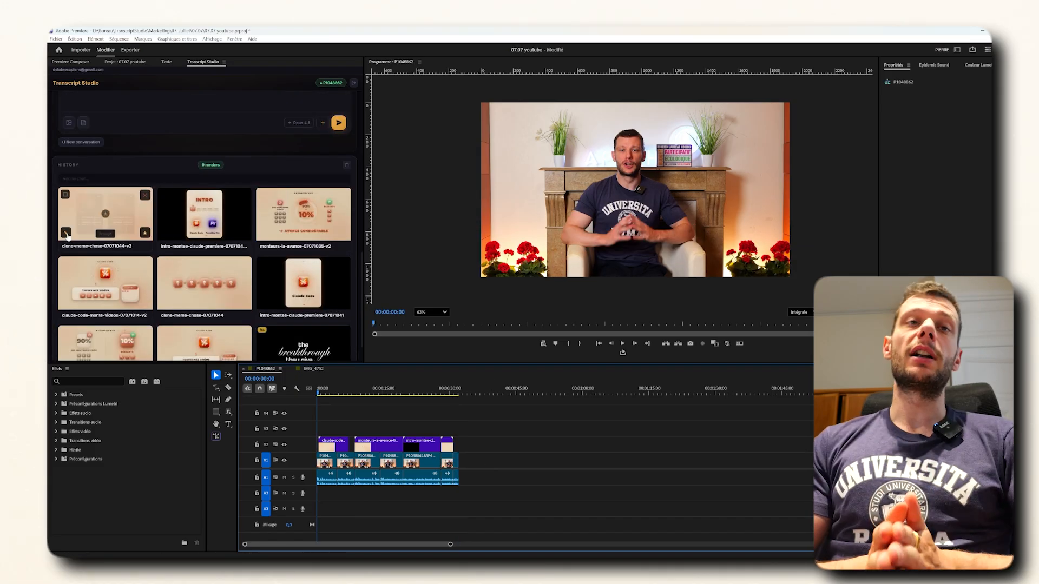